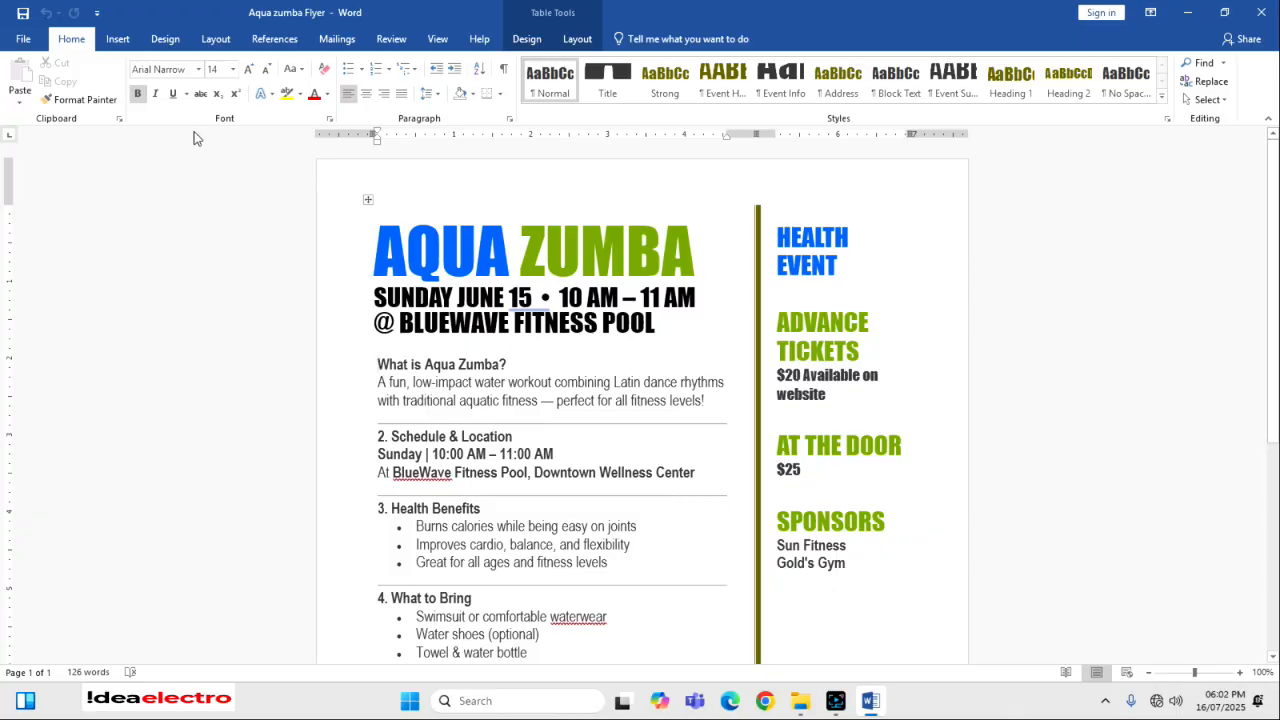
# - Insert the picture "Aqua Image" from the Desktop's Aqua Zumba folder above the "What is Aqua Zumba?" heading
pyautogui.click(117, 38)
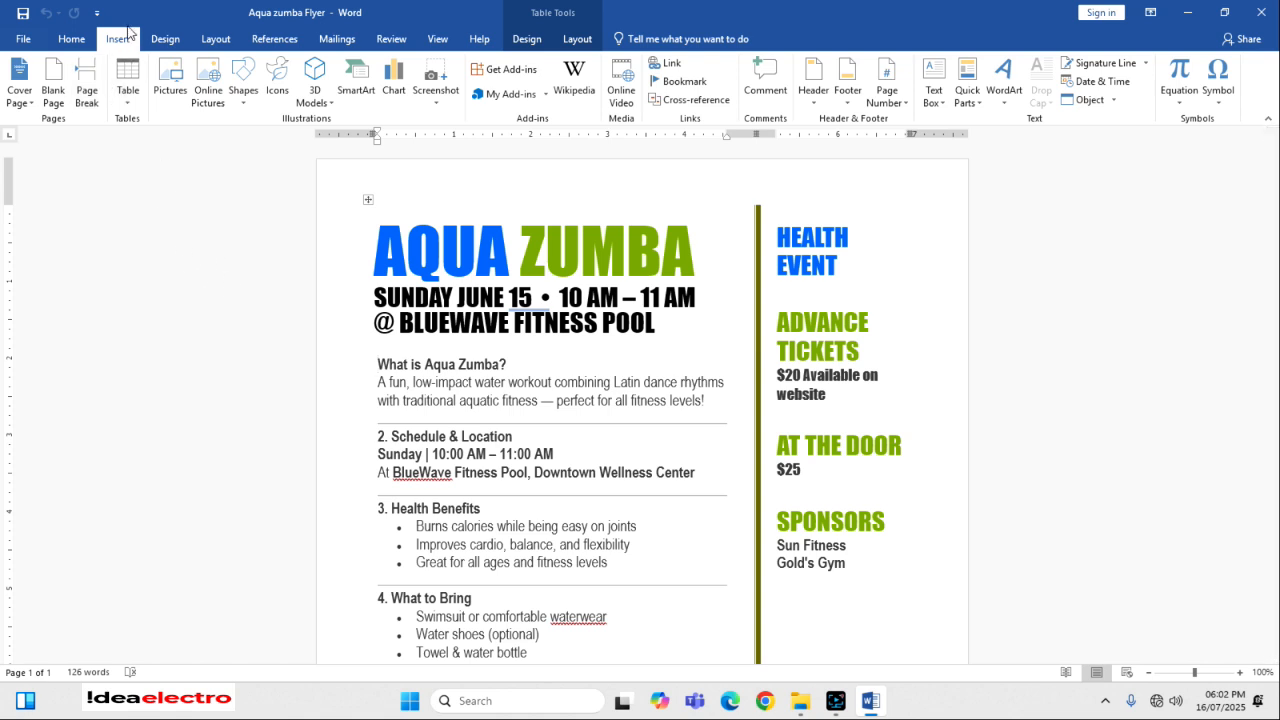
pyautogui.click(170, 72)
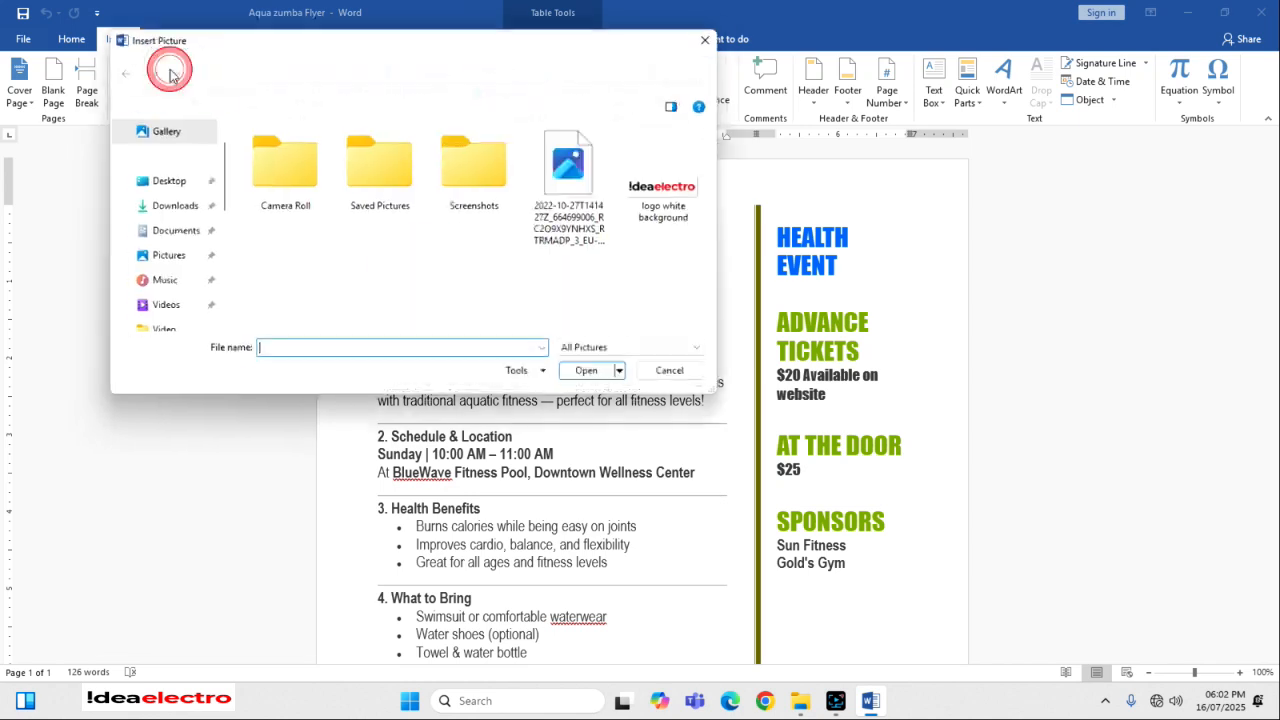
pyautogui.click(161, 182)
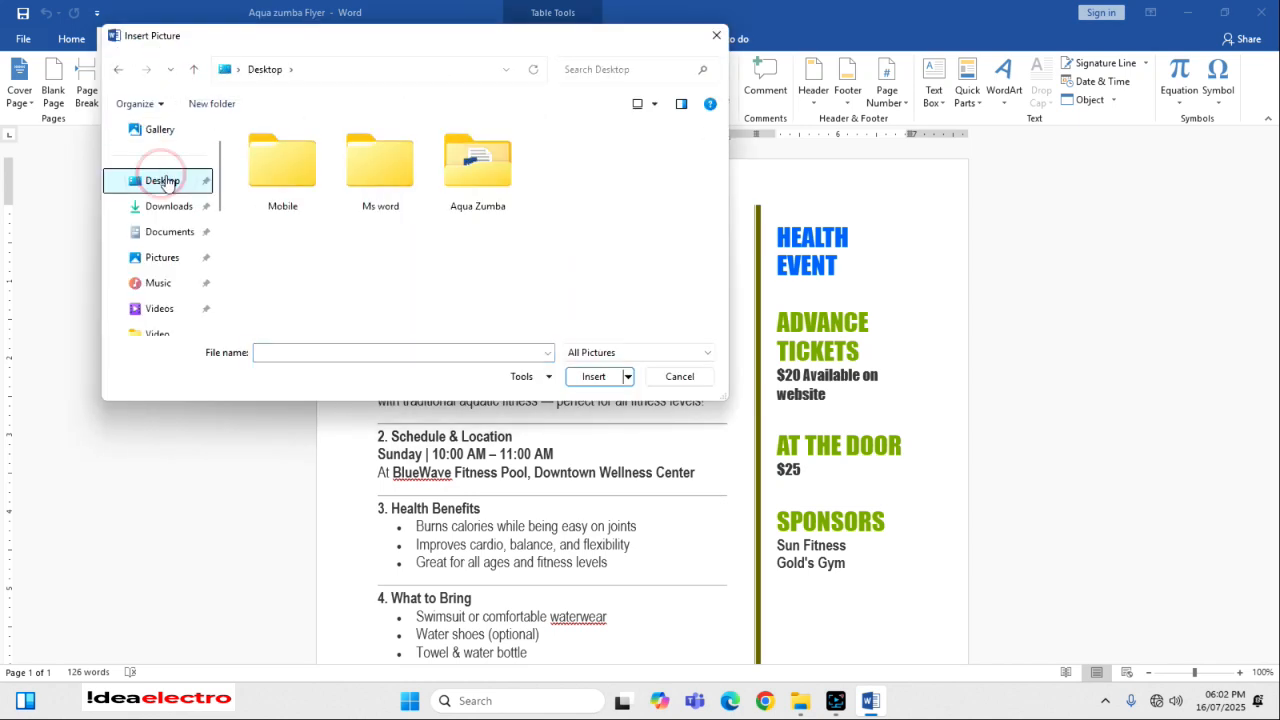
pyautogui.doubleClick(480, 170)
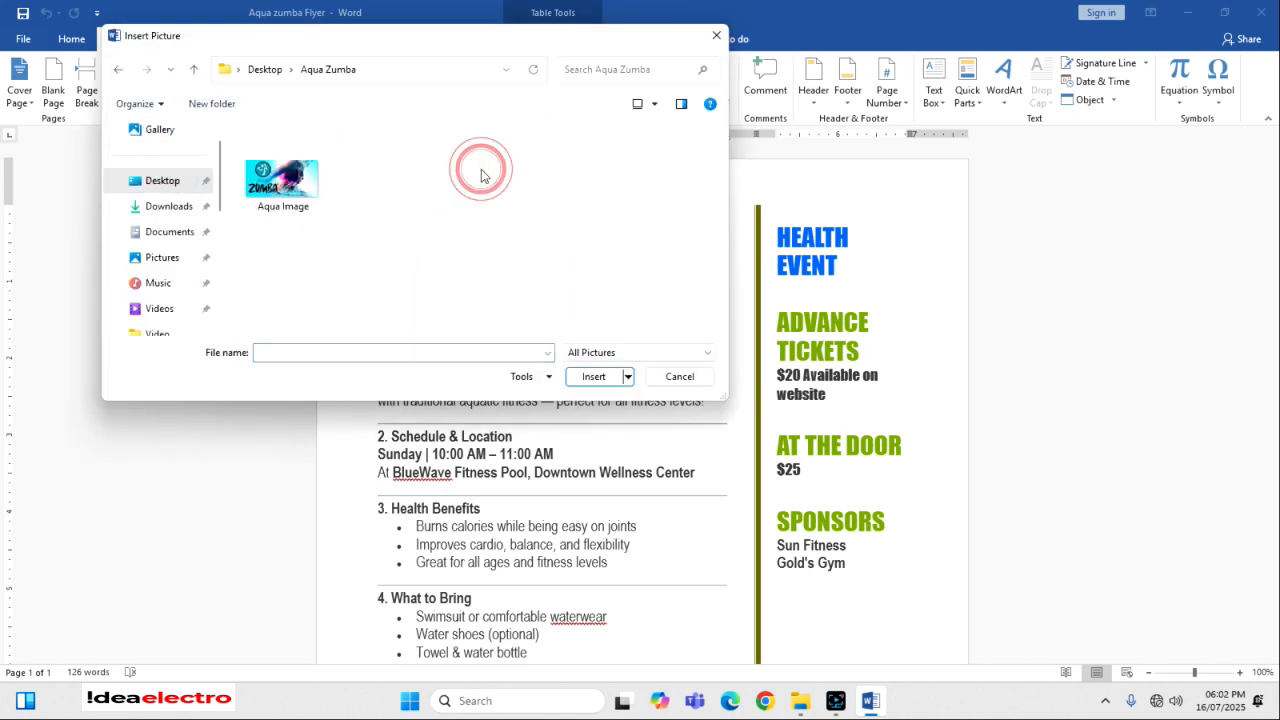
pyautogui.click(295, 183)
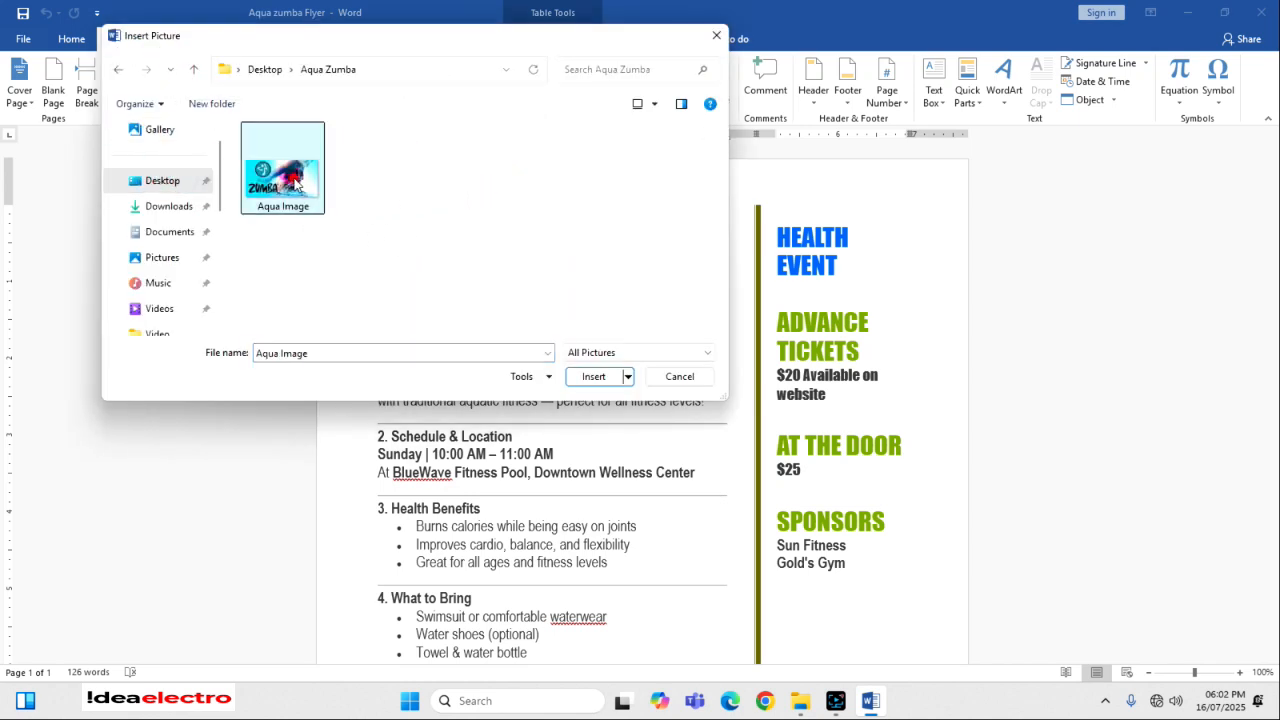
pyautogui.click(603, 378)
pyautogui.scroll(-2, 605, 395)
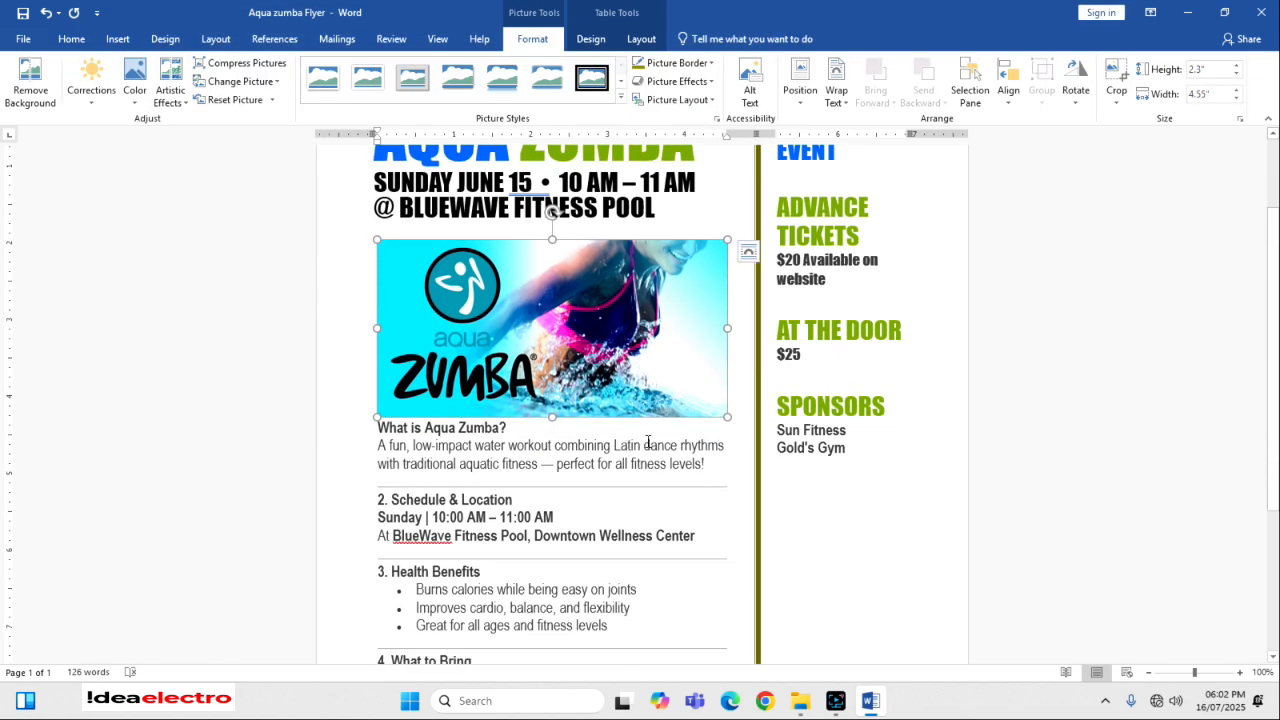
pyautogui.click(640, 493)
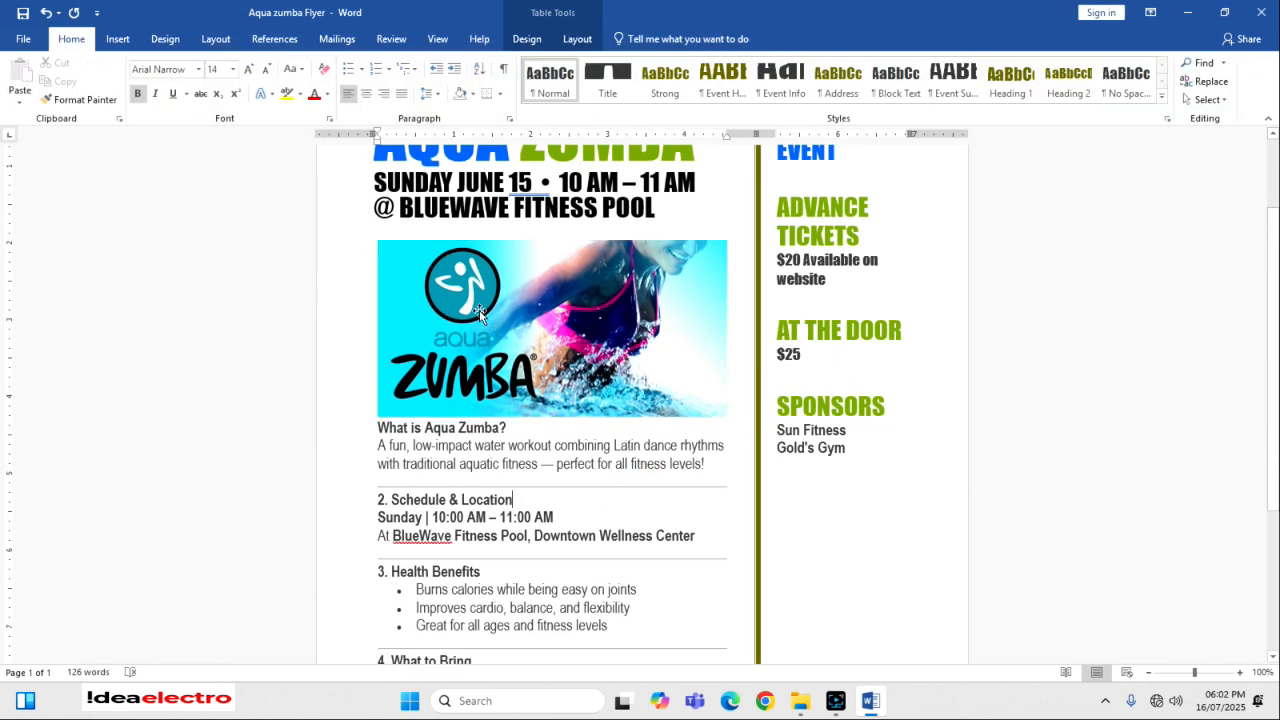
# - Try enlarging the picture slightly from its corner and squeezing it to about half its width, and undo the squeeze
pyautogui.click(372, 425)
pyautogui.click(414, 443)
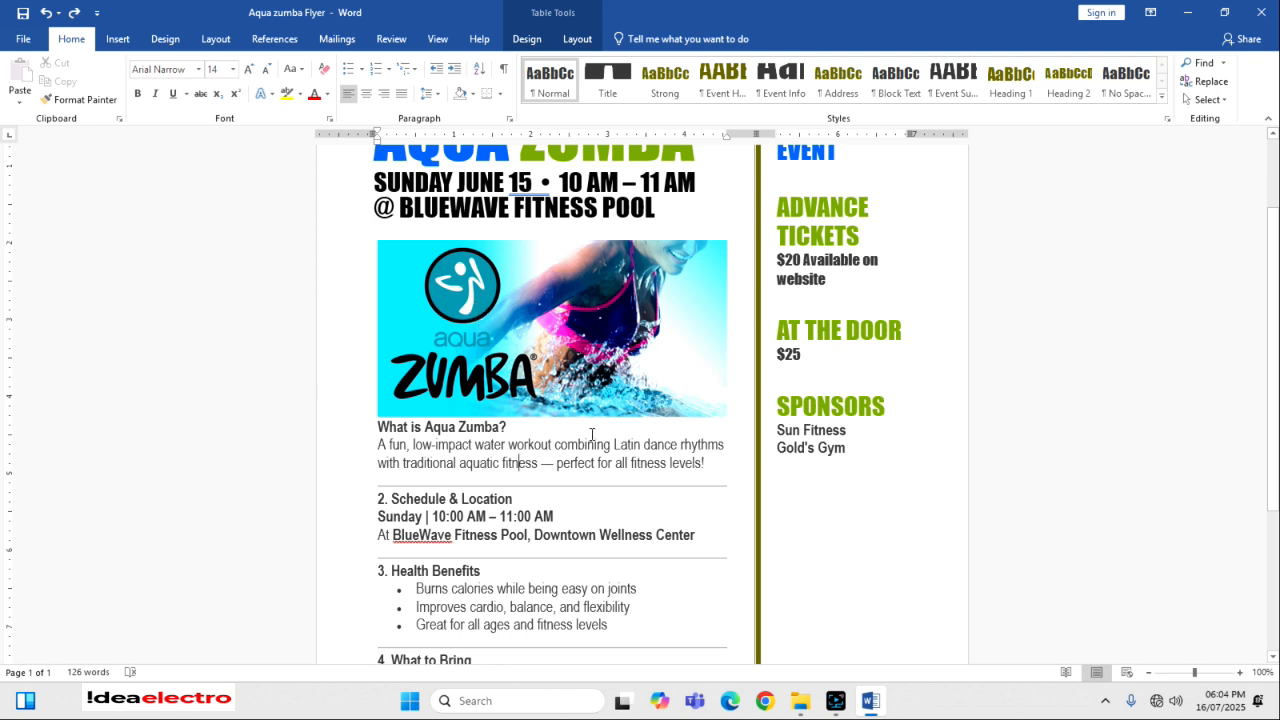
pyautogui.click(597, 323)
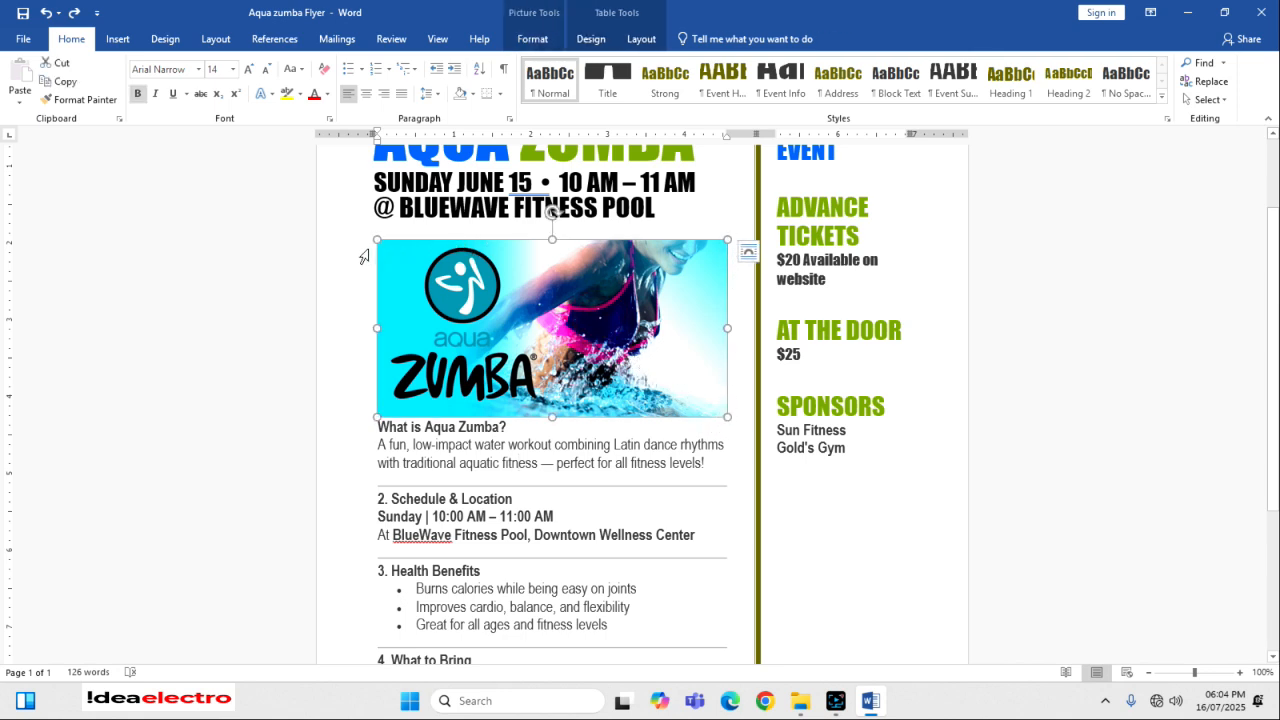
pyautogui.moveTo(727, 417)
pyautogui.mouseDown()
pyautogui.moveTo(564, 335)
pyautogui.moveTo(733, 421)
pyautogui.mouseUp()
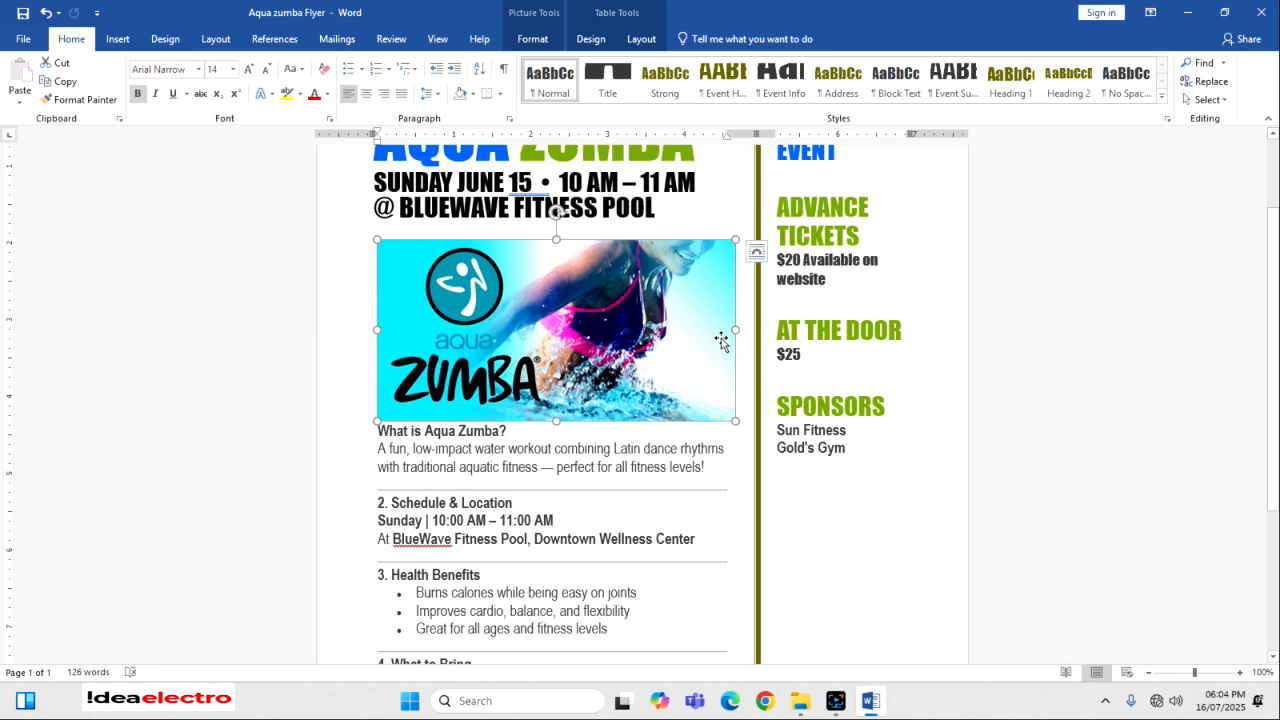
pyautogui.moveTo(736, 330); pyautogui.dragTo(569, 331)
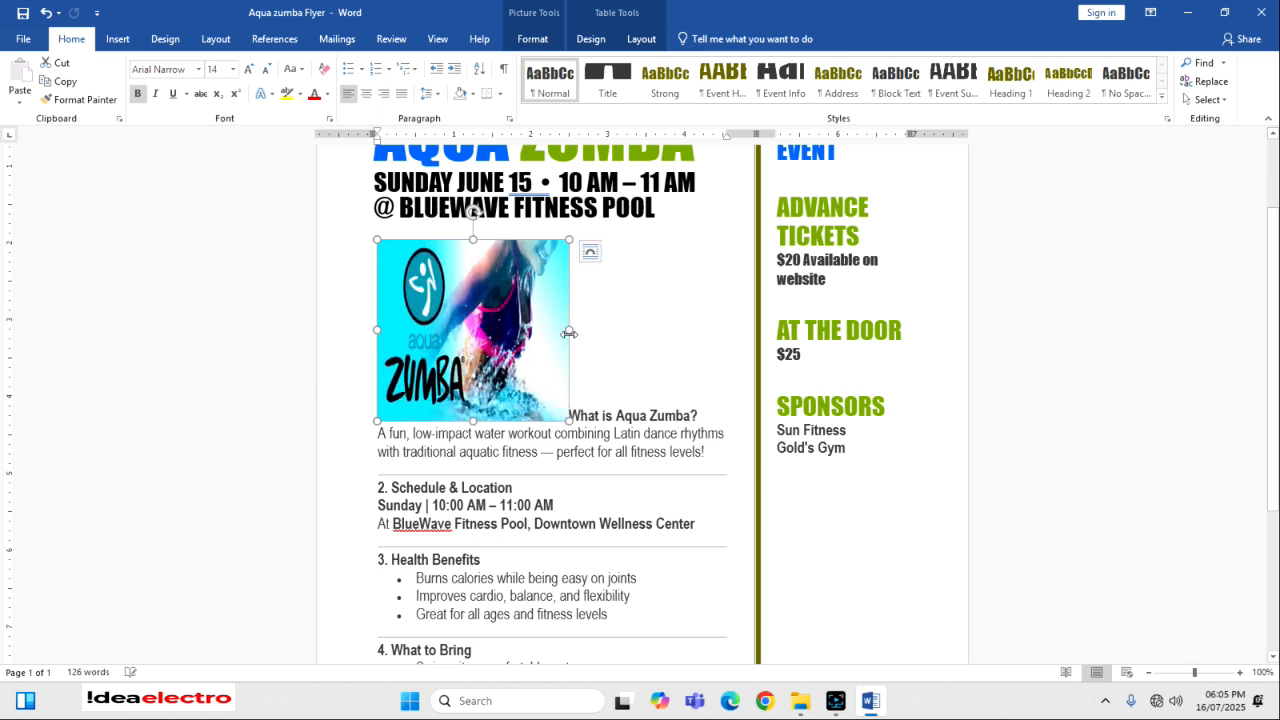
pyautogui.hotkey('ctrl', 'z')
pyautogui.hotkey('ctrl', 'z')
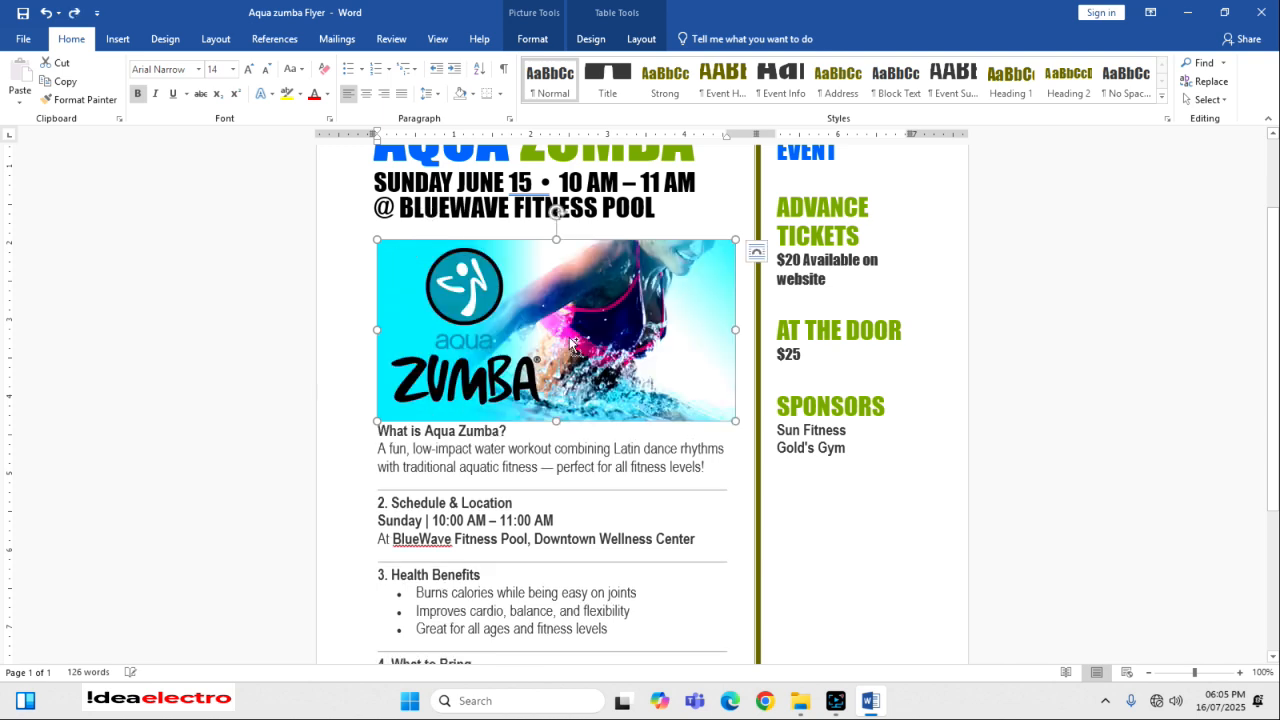
# - Shrink the picture proportionally to about two-thirds of the text column's width
pyautogui.click(611, 477)
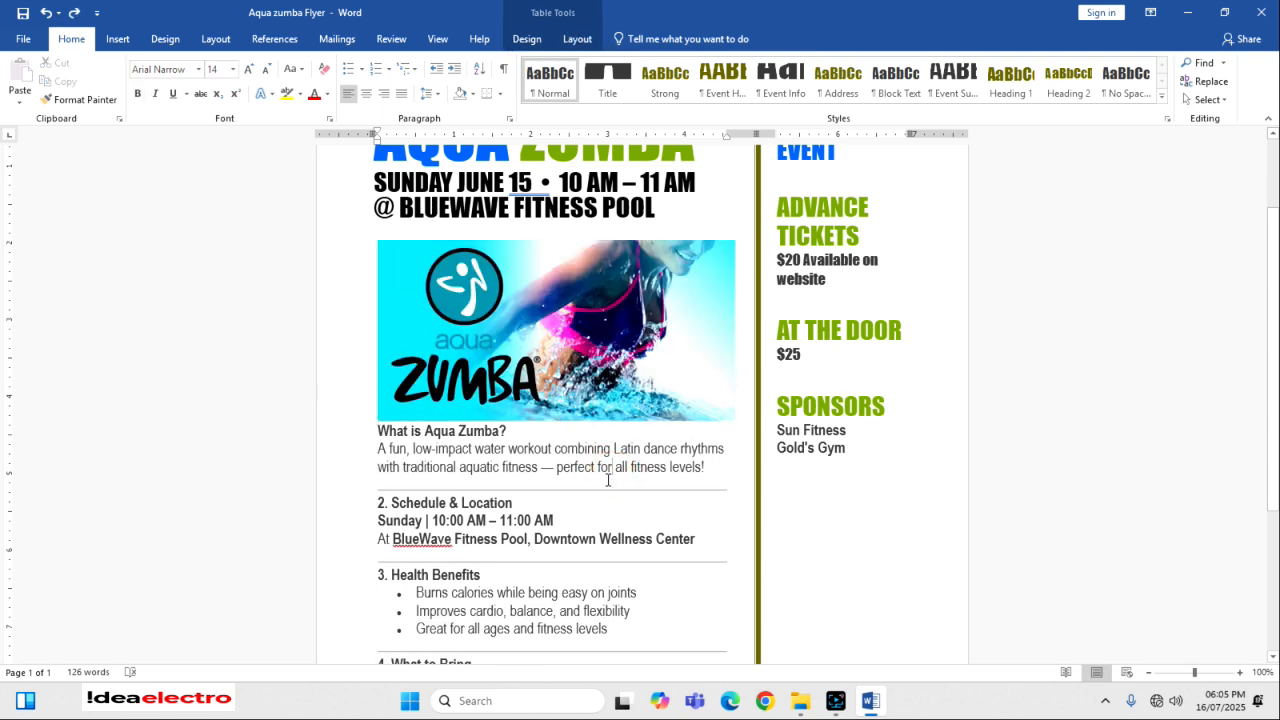
pyautogui.click(657, 354)
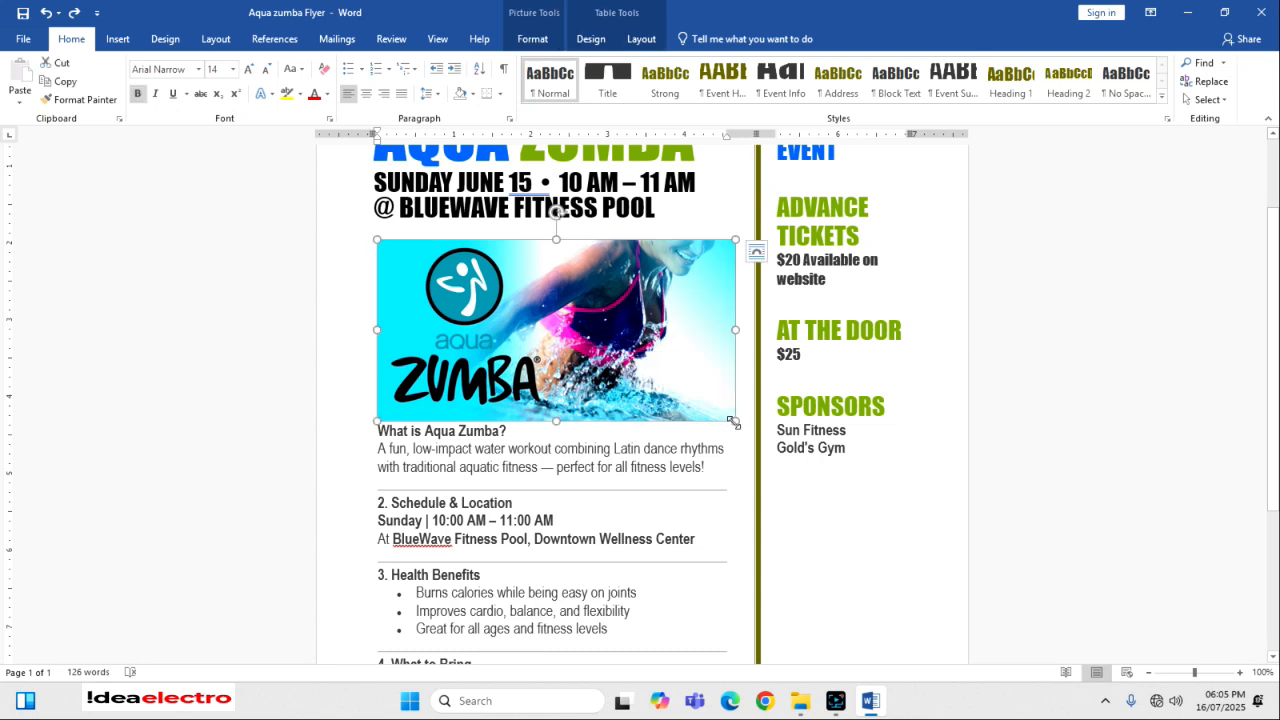
pyautogui.hotkey('ctrl', 'y')
pyautogui.click(557, 408)
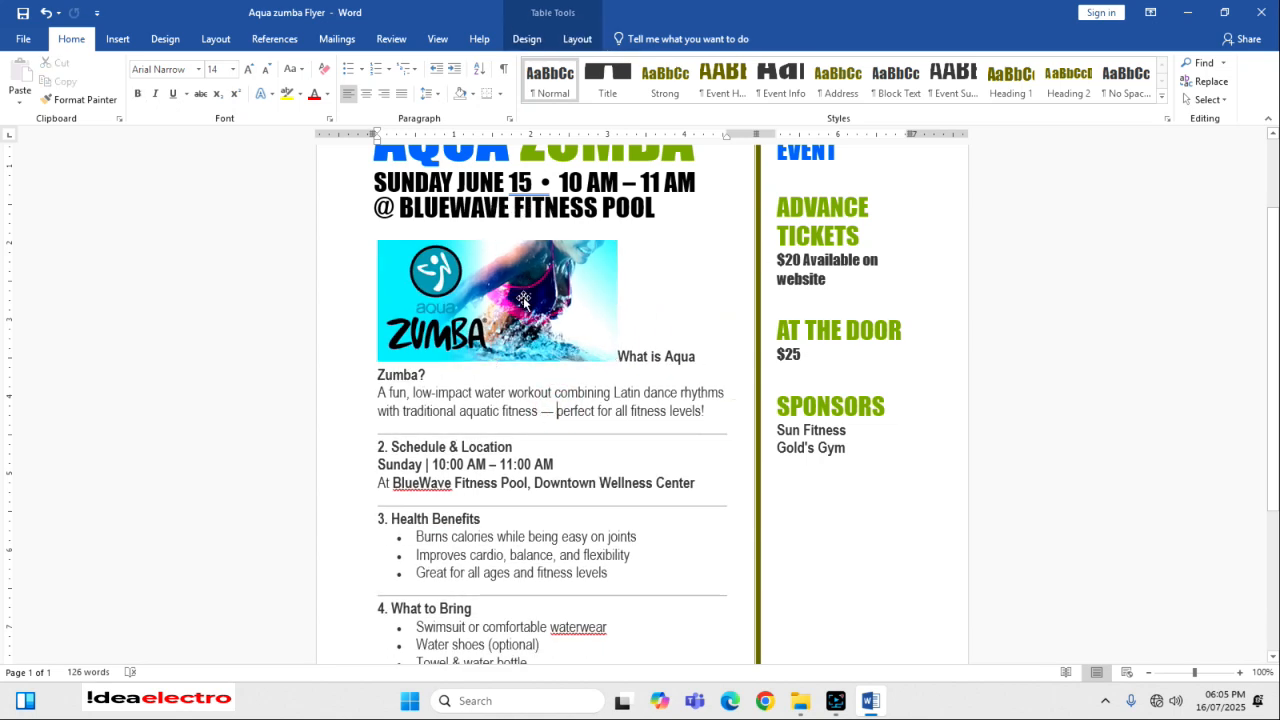
# - Try moving the picture into the Health Benefits bullet list, and undo the move
pyautogui.click(537, 296)
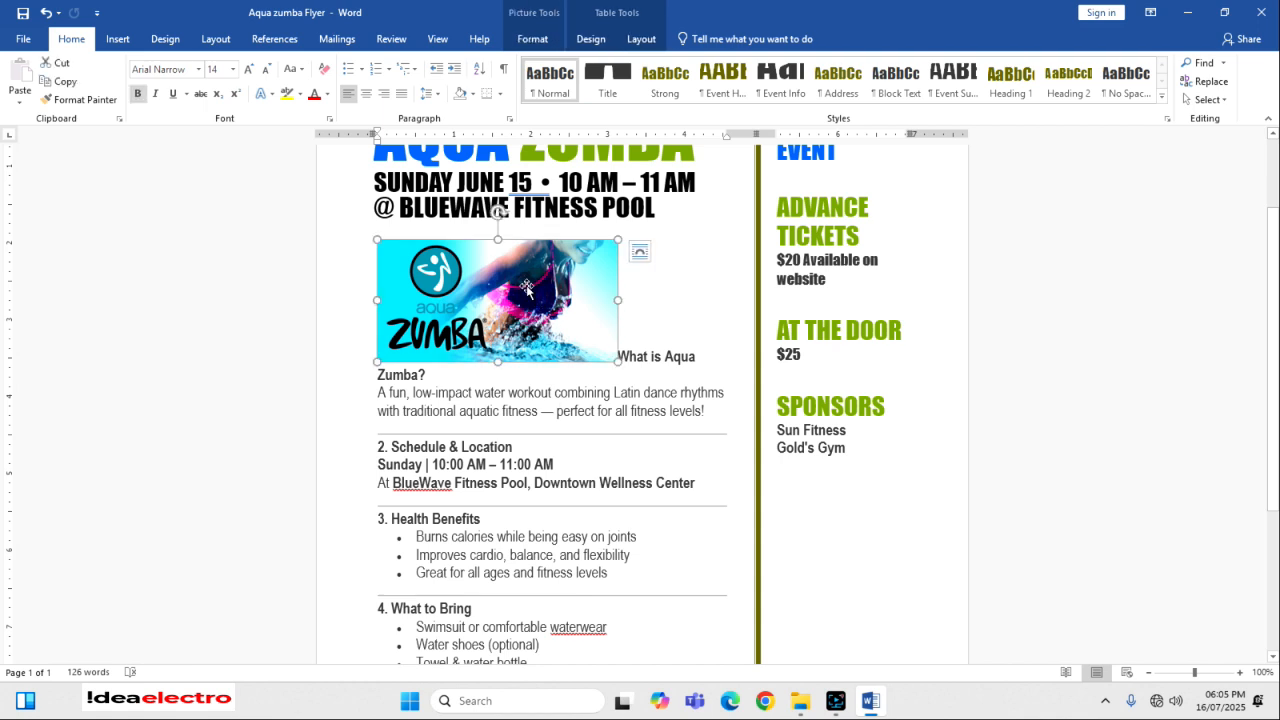
pyautogui.moveTo(526, 288)
pyautogui.mouseDown()
pyautogui.moveTo(416, 511)
pyautogui.moveTo(508, 527)
pyautogui.mouseUp()
pyautogui.moveTo(548, 462); pyautogui.dragTo(497, 540)
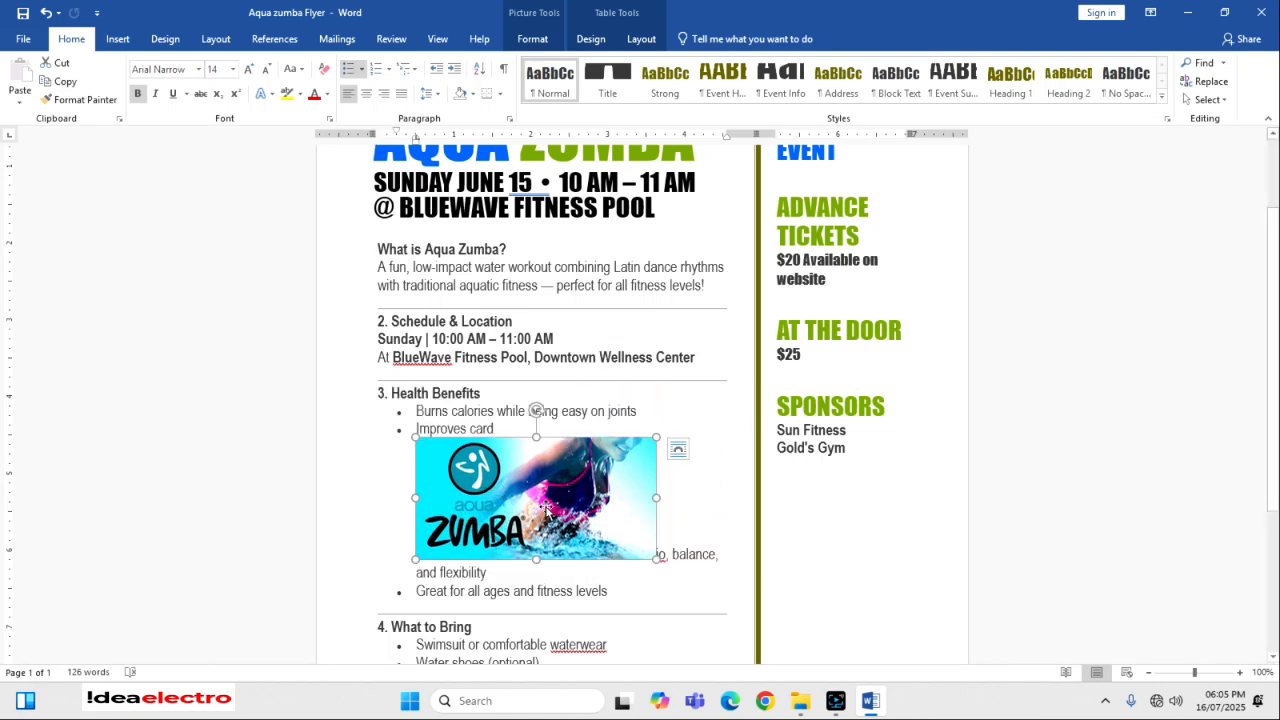
pyautogui.hotkey('ctrl', 'z')
pyautogui.hotkey('ctrl', 'z')
# - Shrink the picture proportionally to just over half the column width and move it before the "2. Schedule & Location" heading
pyautogui.moveTo(618, 362); pyautogui.dragTo(572, 339)
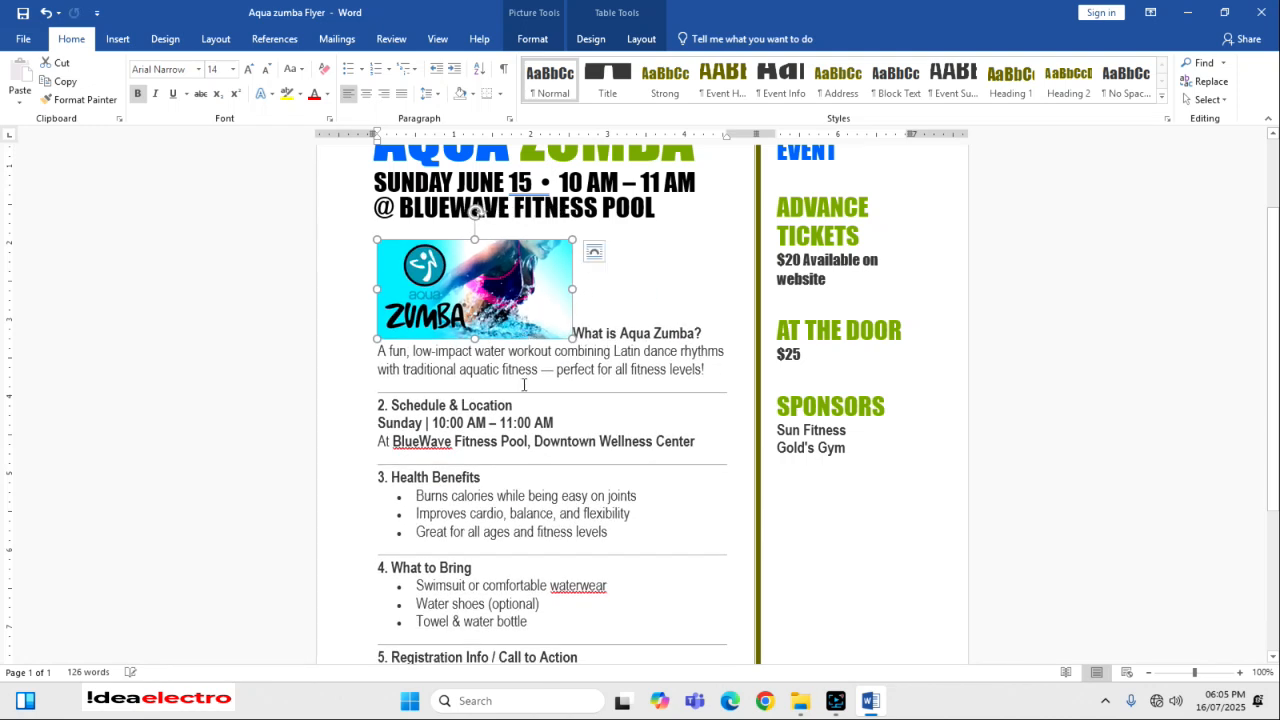
pyautogui.click(527, 375)
pyautogui.moveTo(514, 282); pyautogui.dragTo(375, 408)
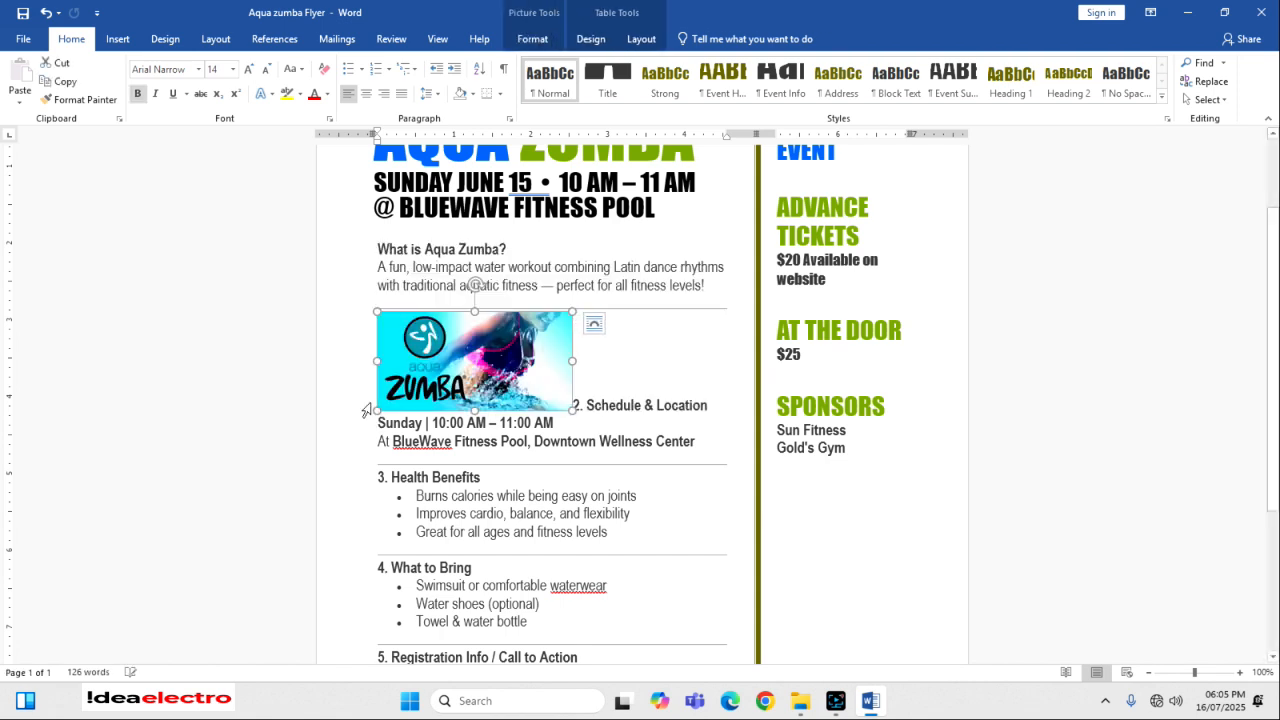
pyautogui.click(548, 471)
# - Set the picture's text wrapping to Square so the Schedule & Location text flows beside it
pyautogui.click(491, 347)
pyautogui.click(594, 325)
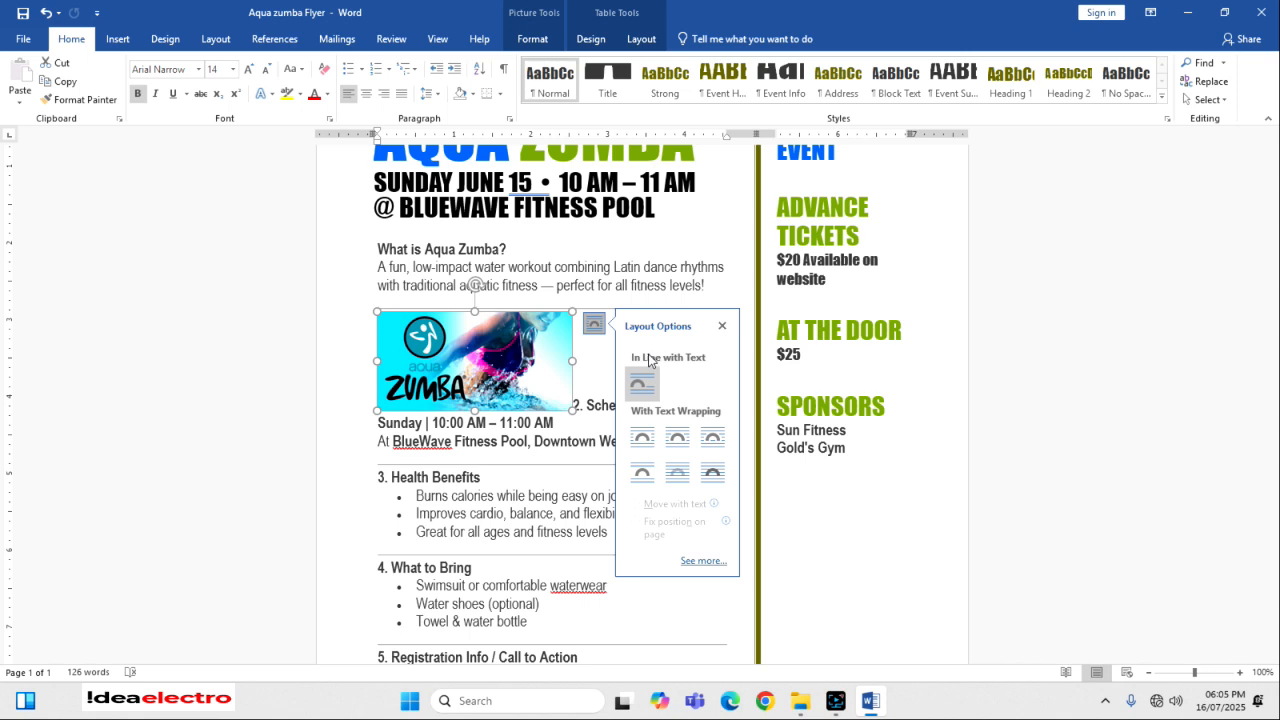
pyautogui.click(642, 437)
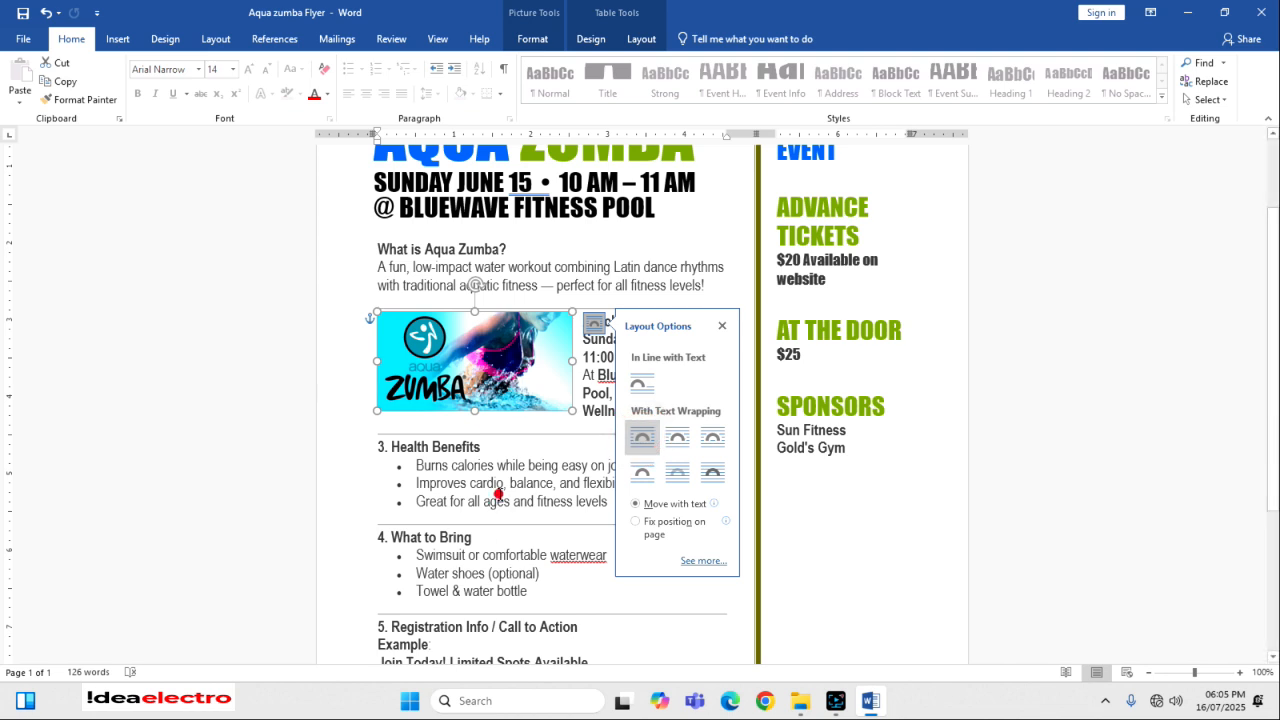
pyautogui.click(500, 494)
# - Change the picture's text wrapping to Tight
pyautogui.click(521, 406)
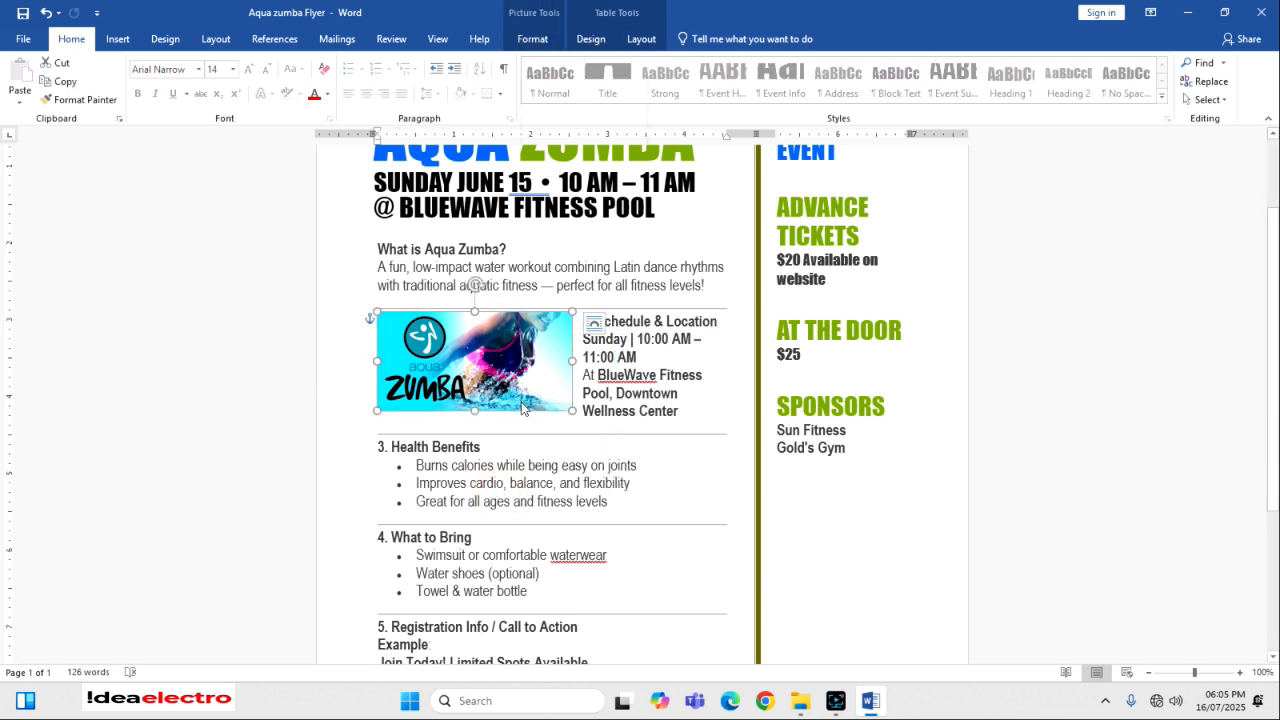
pyautogui.click(594, 322)
pyautogui.click(679, 441)
pyautogui.click(560, 474)
# - Try the Behind Text and In Front of Text wrapping on the picture, returning it to In Line with Text
pyautogui.click(519, 373)
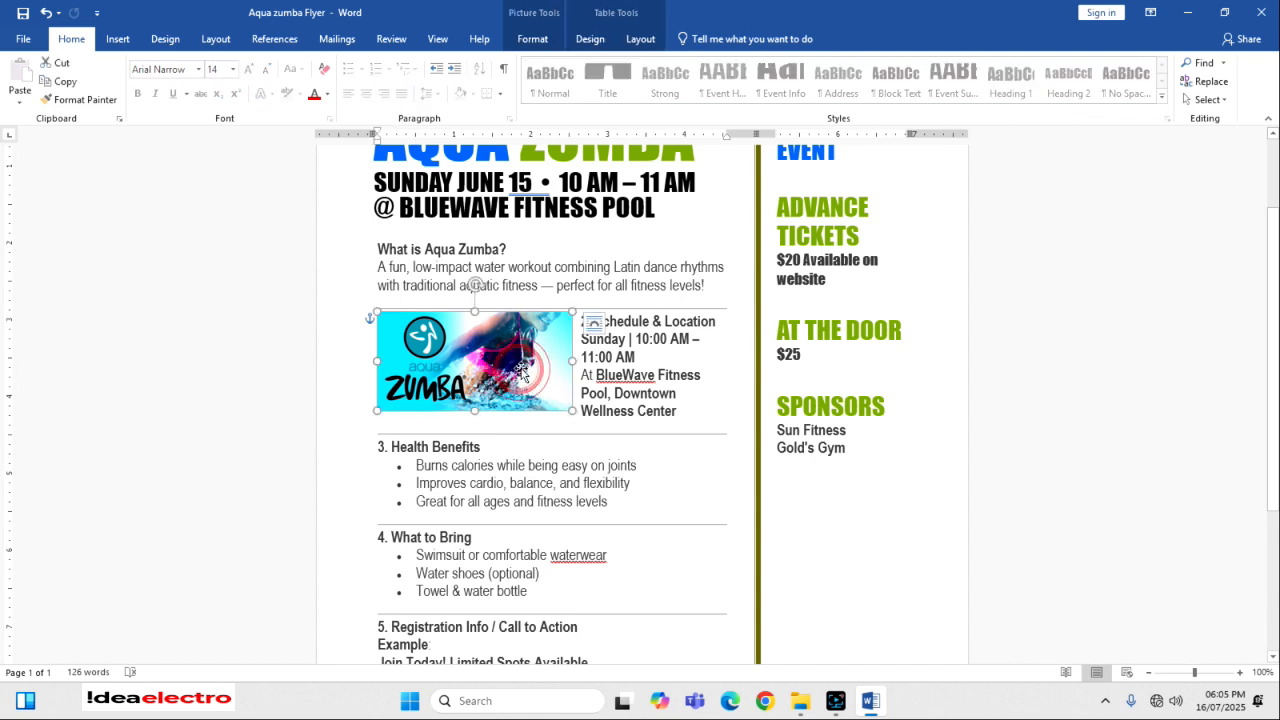
pyautogui.click(594, 322)
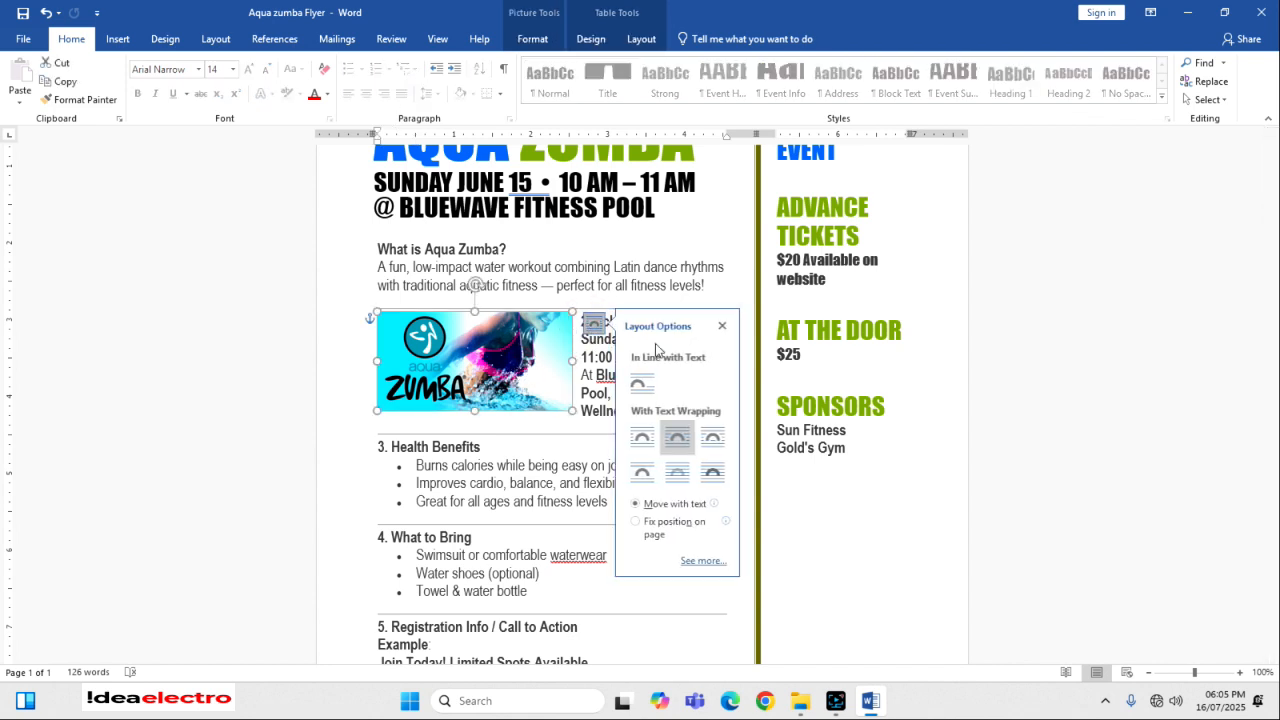
pyautogui.click(670, 475)
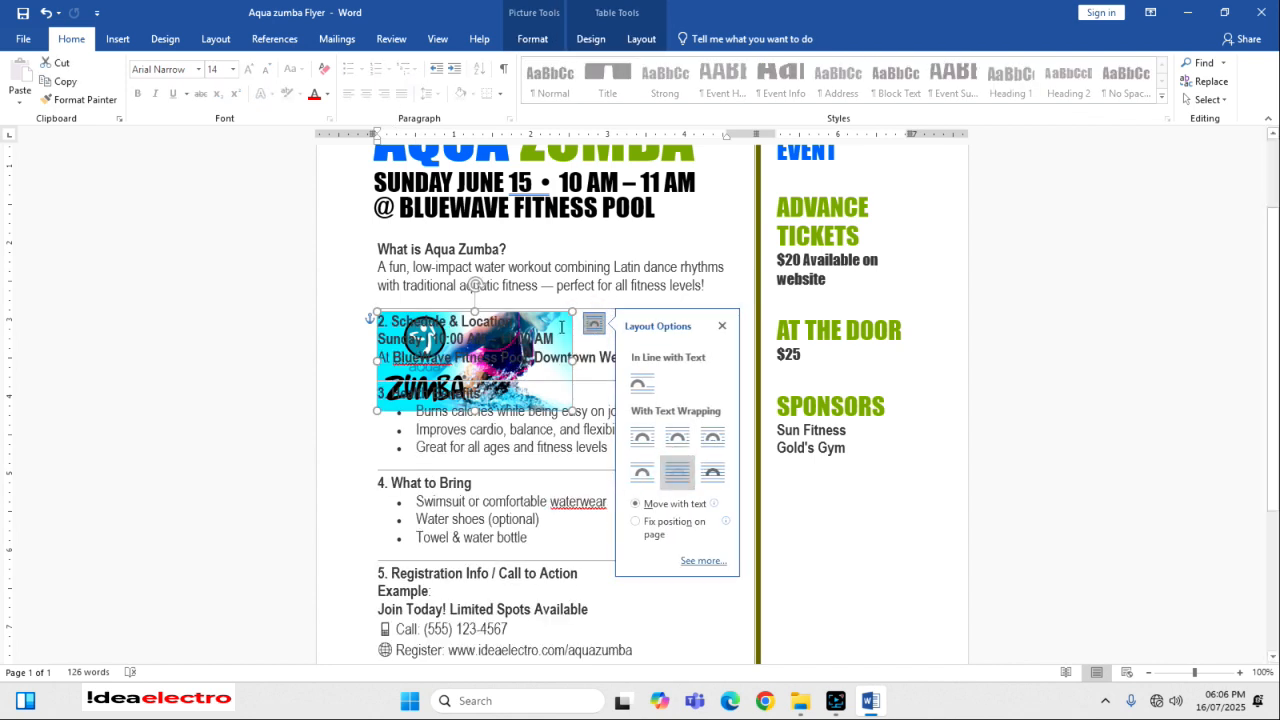
pyautogui.click(712, 472)
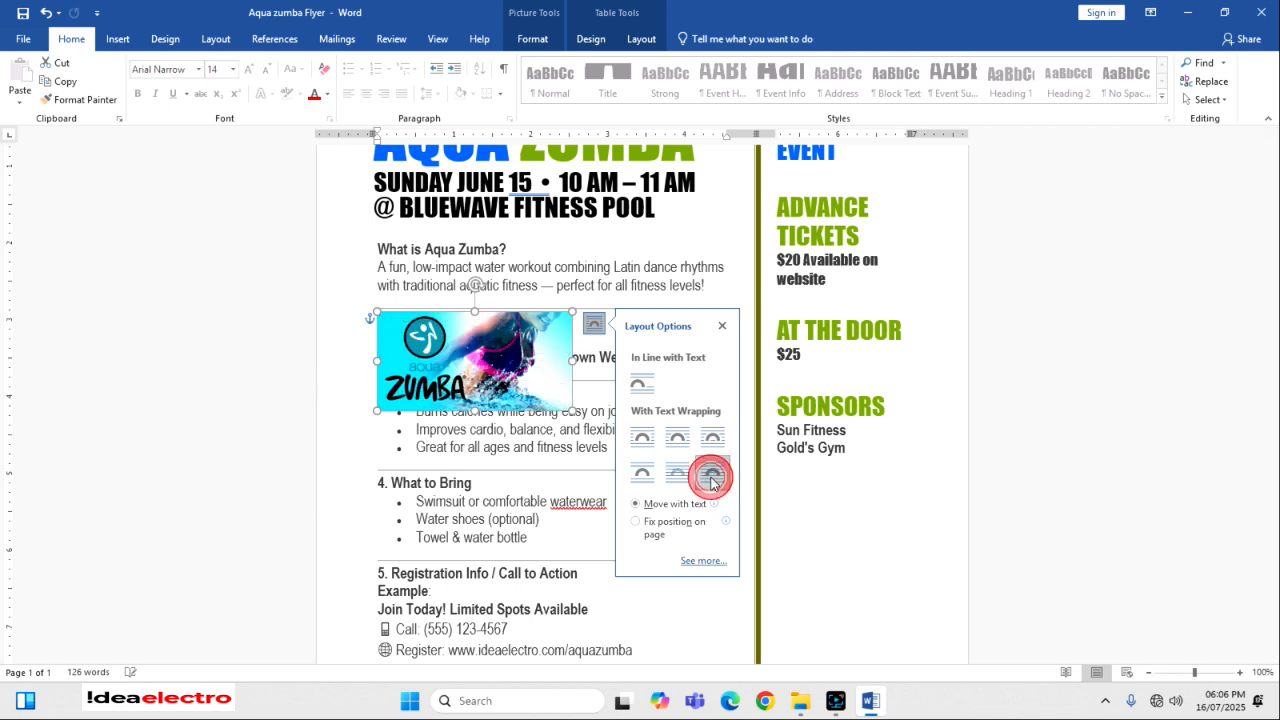
pyautogui.click(642, 383)
pyautogui.click(585, 468)
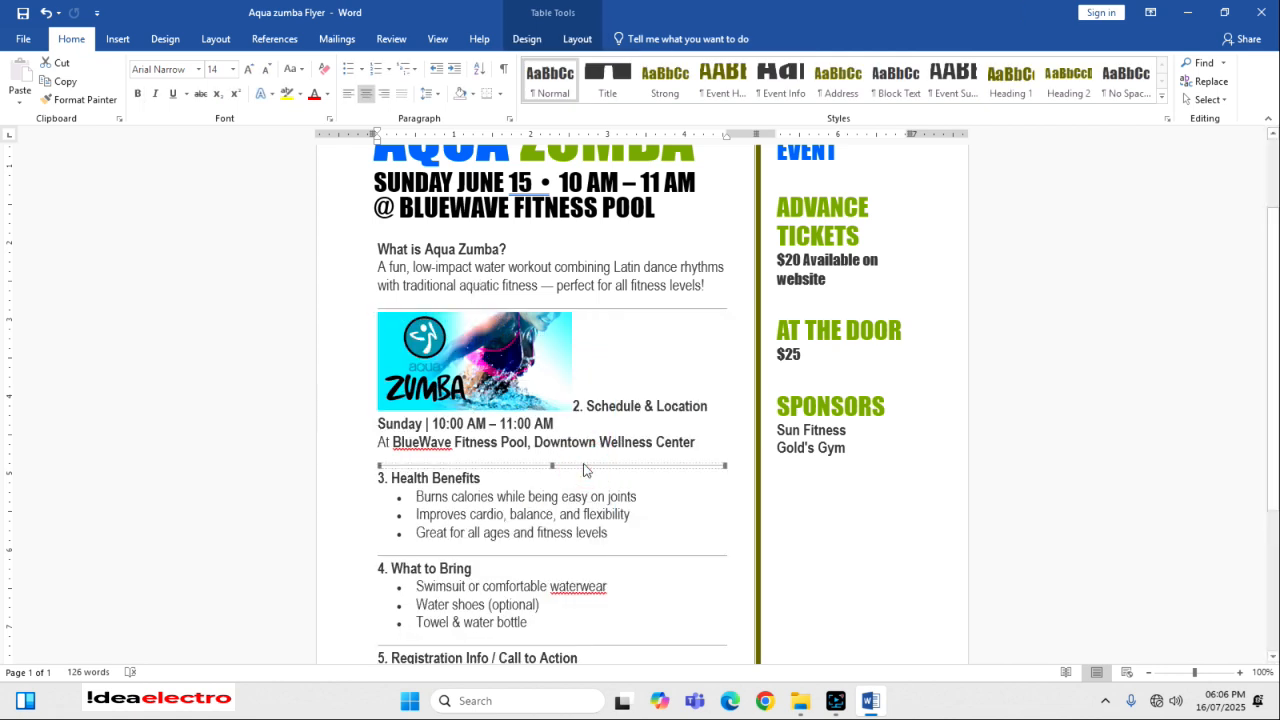
# - Enlarge the picture proportionally to about 4.54" by 2.3" and move it back above the "What is Aqua Zumba?" heading
pyautogui.click(505, 390)
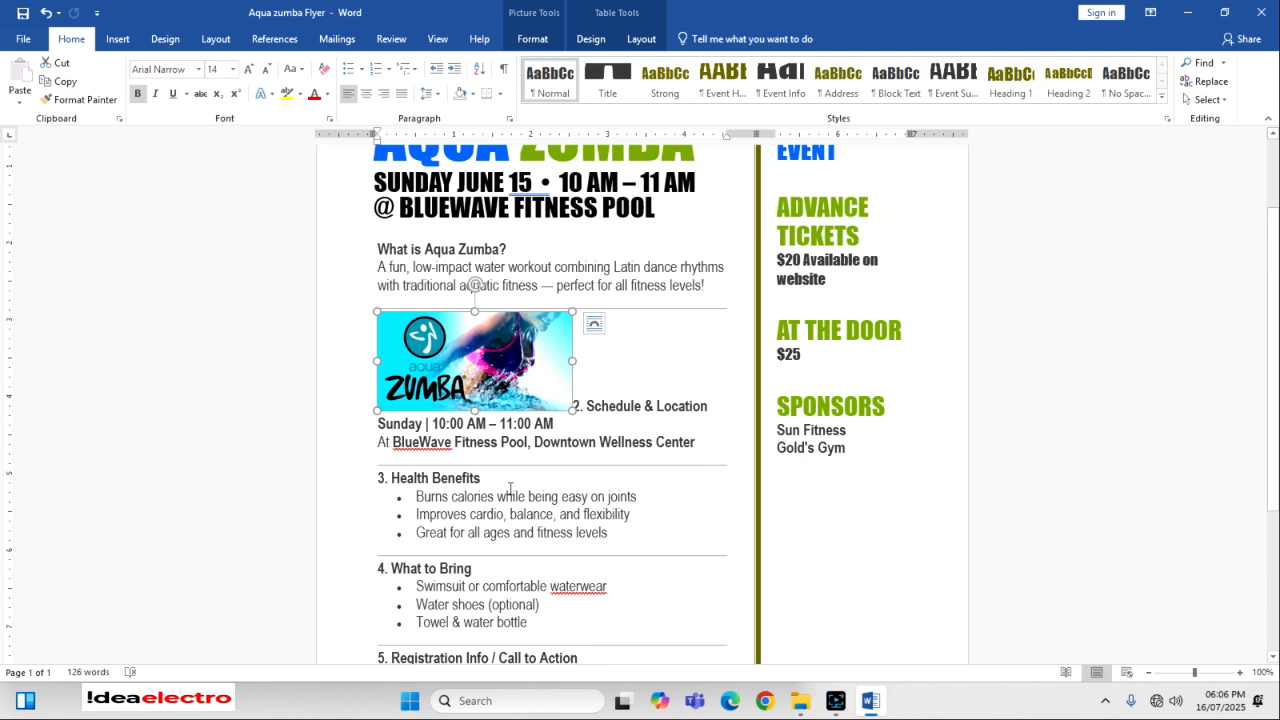
pyautogui.click(584, 470)
pyautogui.click(545, 365)
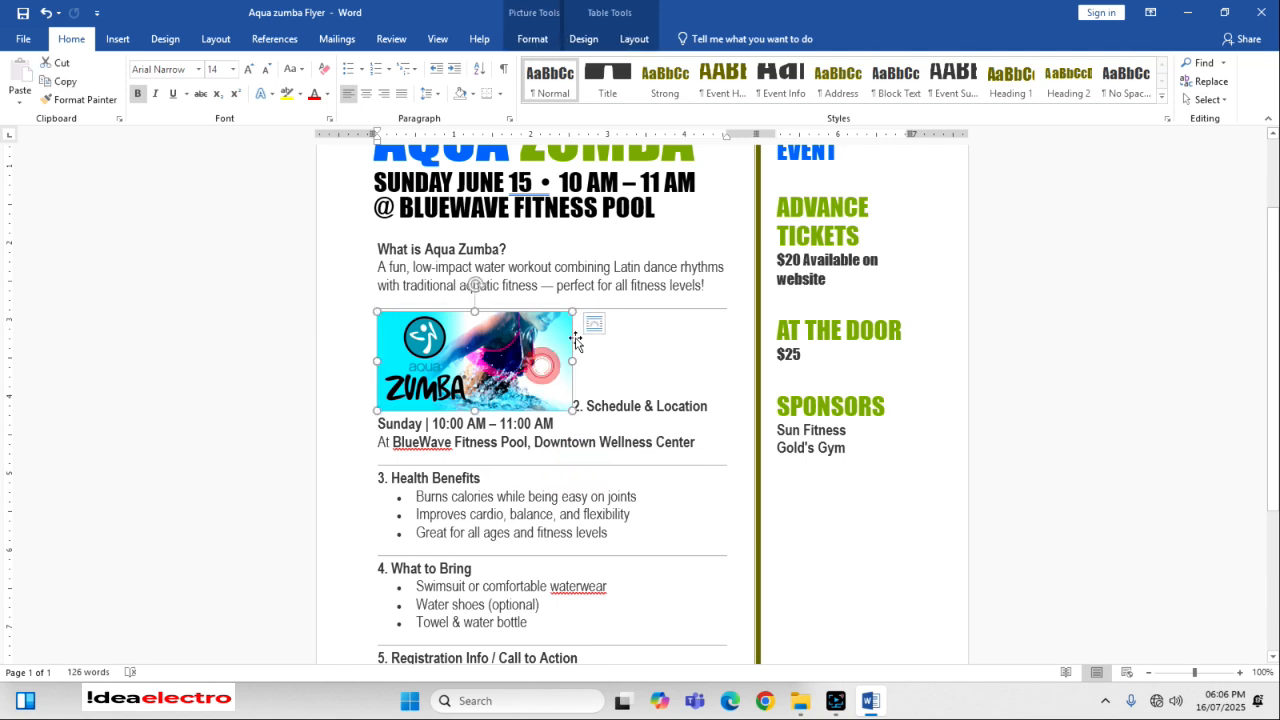
pyautogui.moveTo(572, 311); pyautogui.dragTo(725, 262)
pyautogui.moveTo(517, 362); pyautogui.dragTo(380, 250)
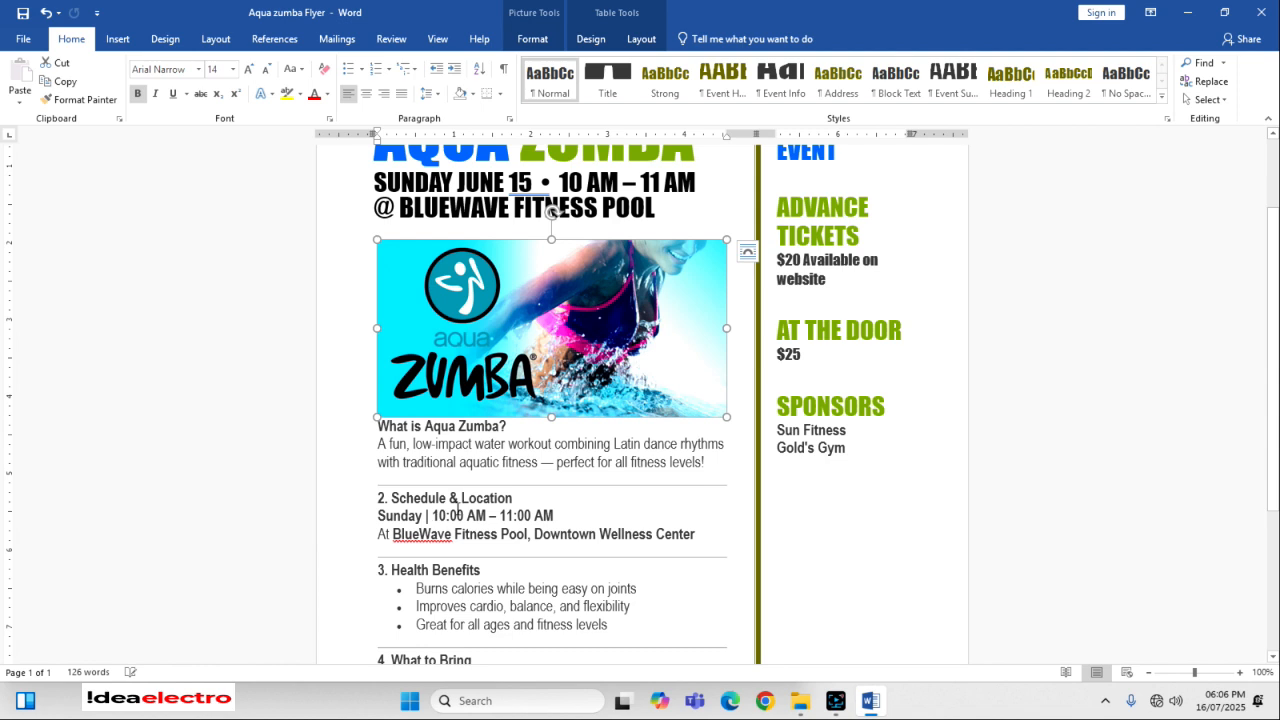
pyautogui.click(440, 484)
# - Apply the centre preset of the Outer shadow effects to the Aqua Zumba picture
pyautogui.click(535, 340)
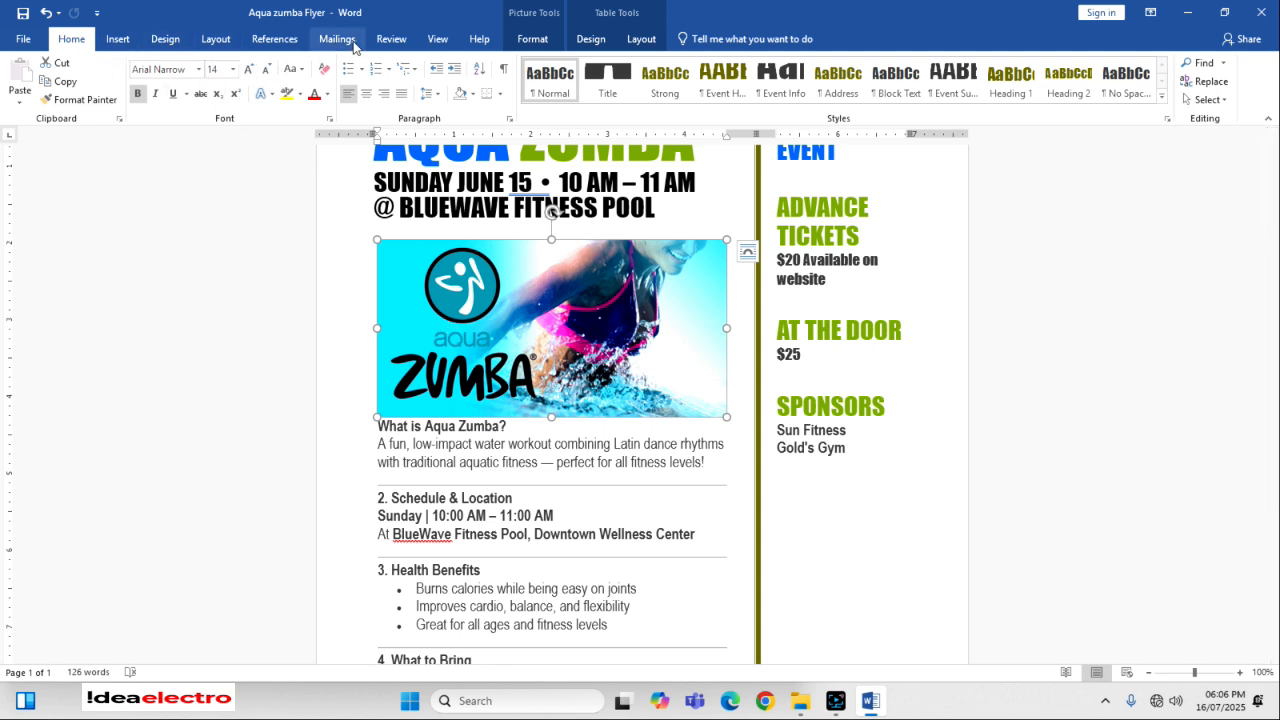
pyautogui.click(532, 40)
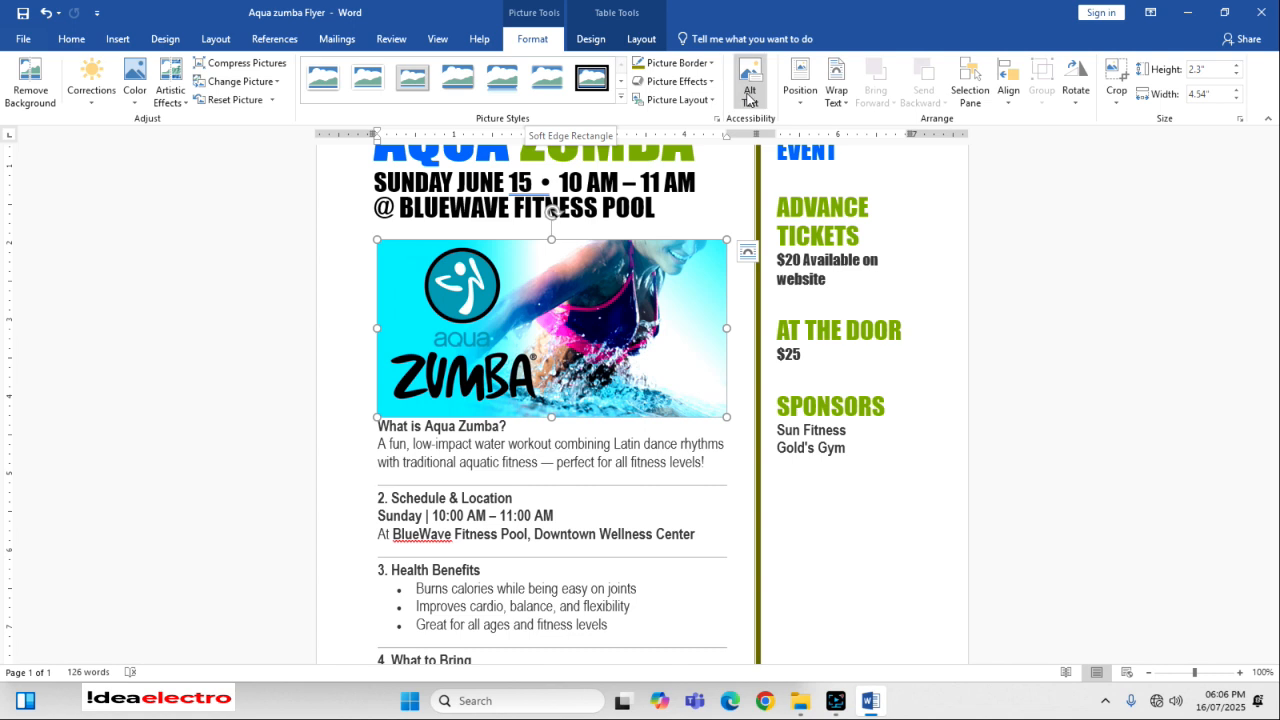
pyautogui.click(695, 82)
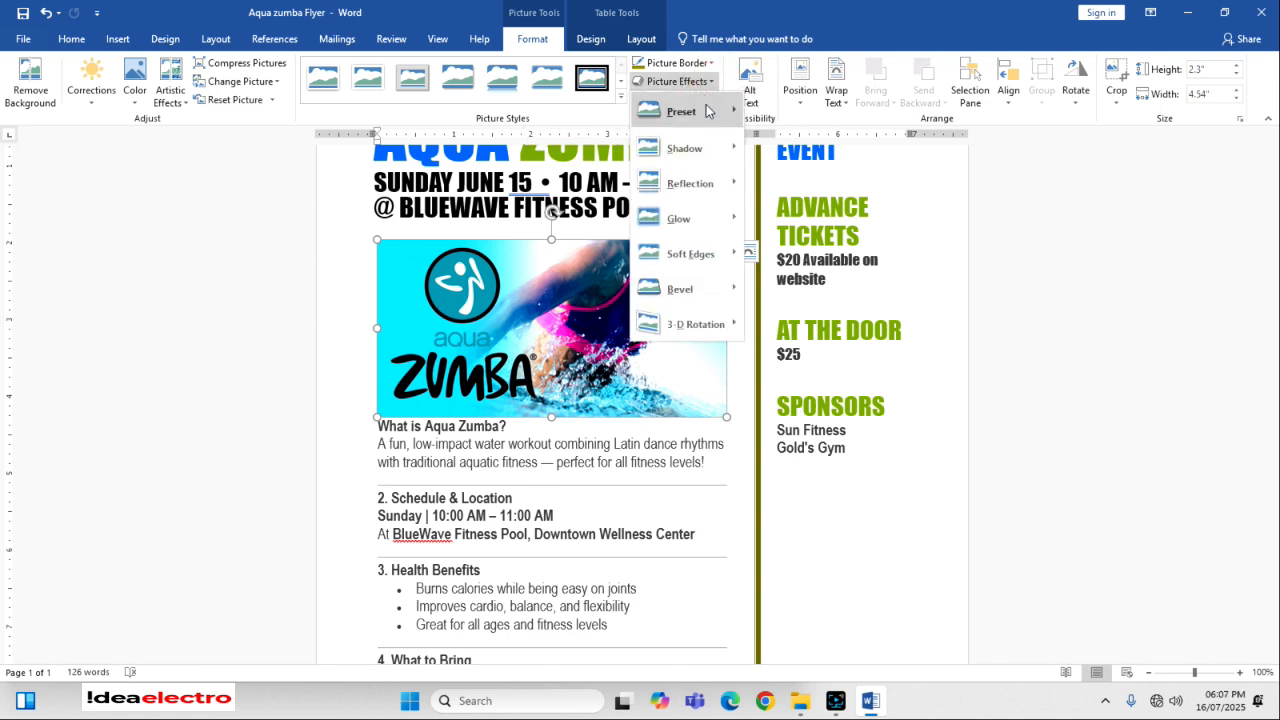
pyautogui.moveTo(704, 149)
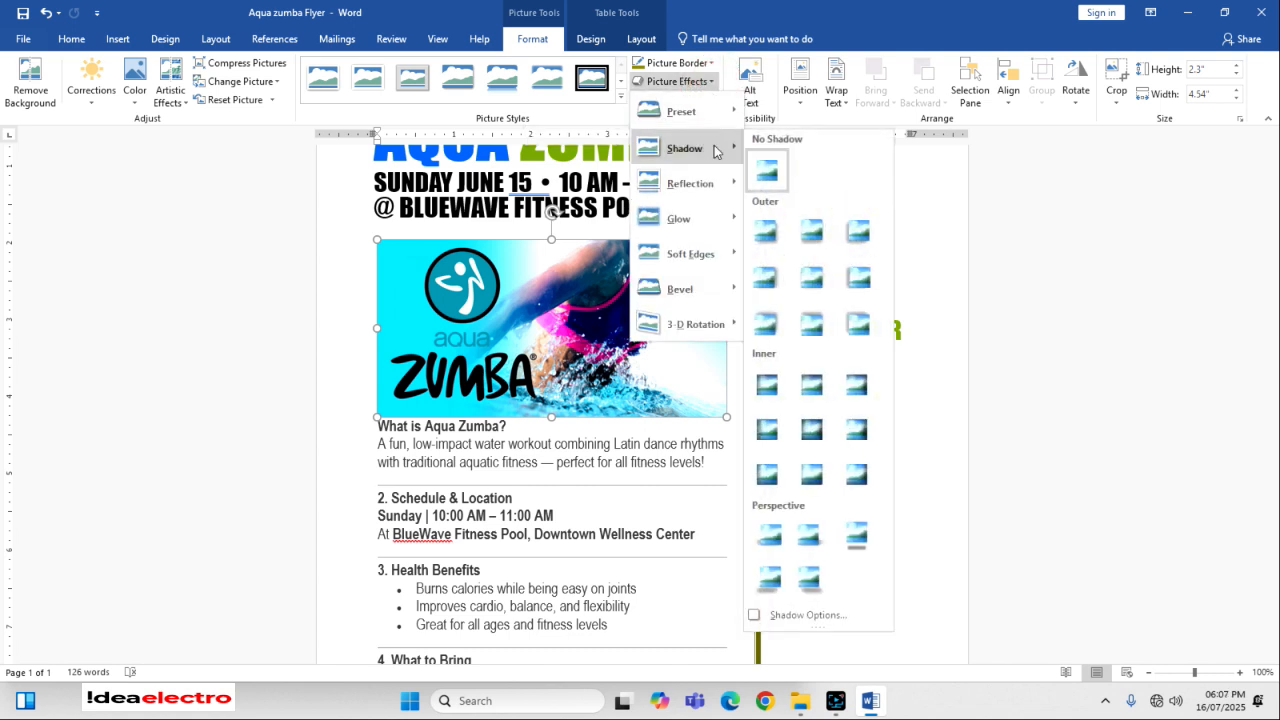
pyautogui.click(797, 273)
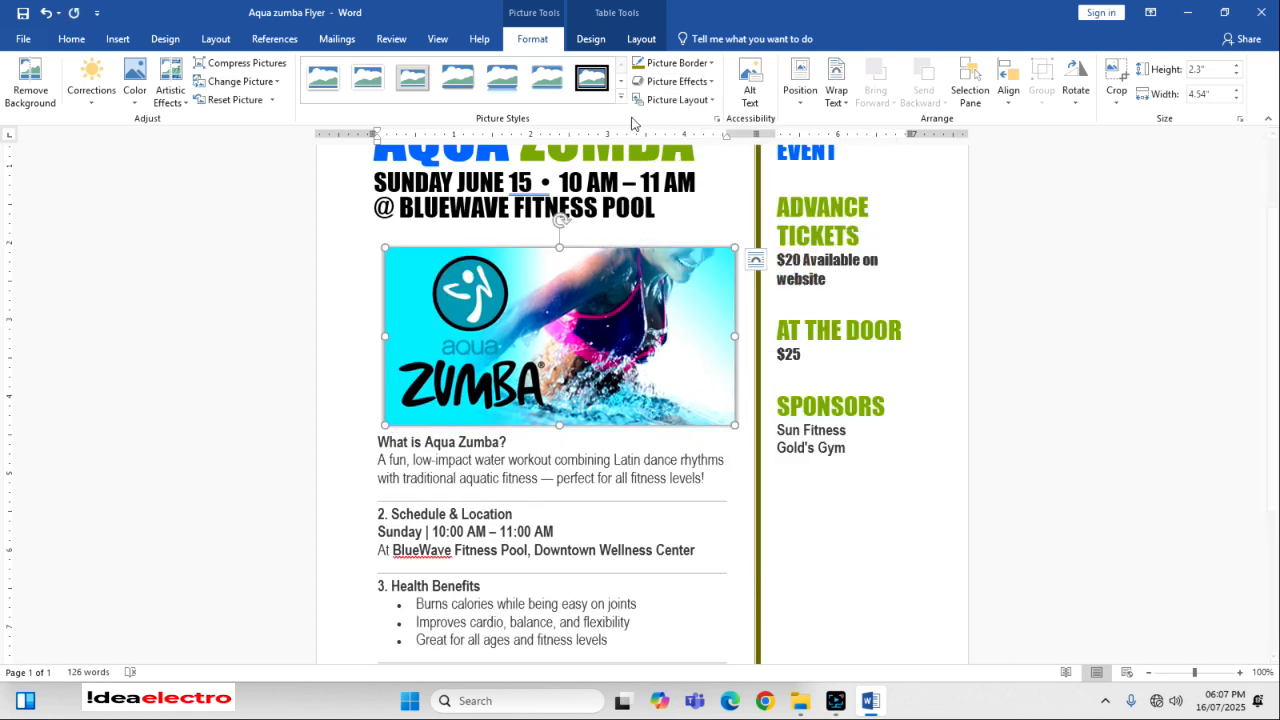
# - Apply the centre Outer shadow to the Aqua Zumba picture and give it a green 4½ pt border
pyautogui.click(675, 81)
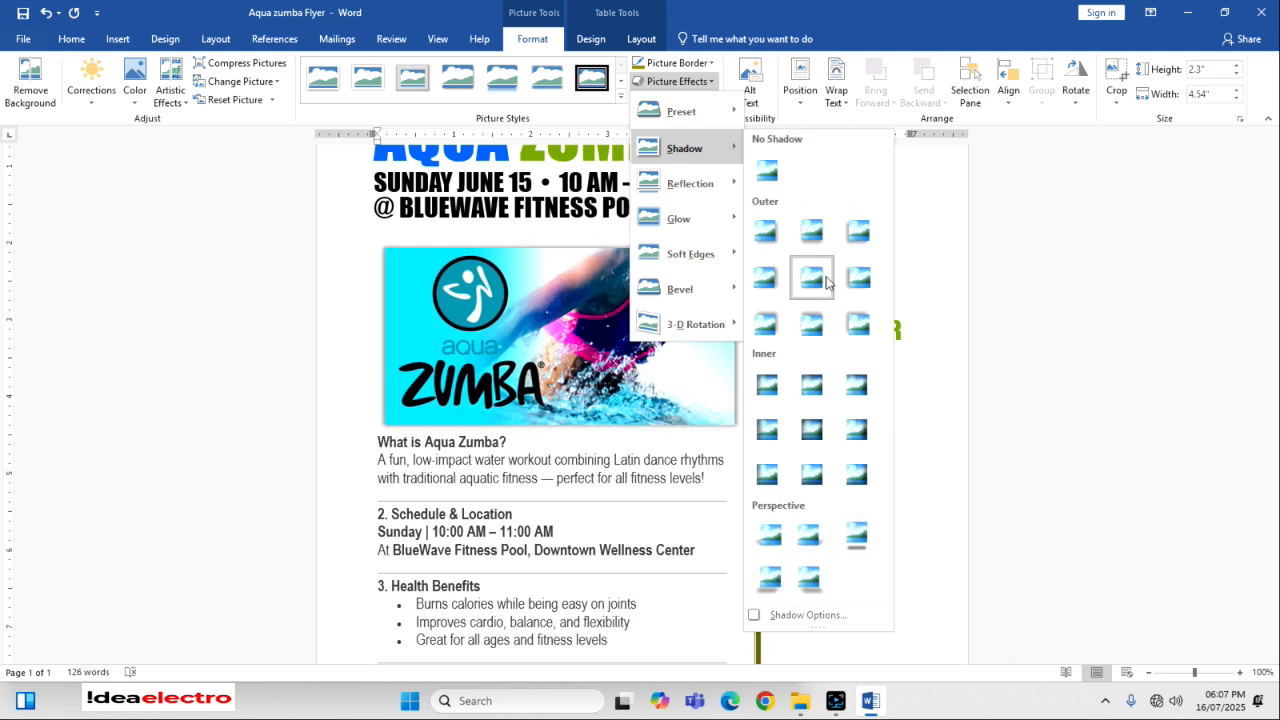
pyautogui.click(826, 276)
pyautogui.click(700, 64)
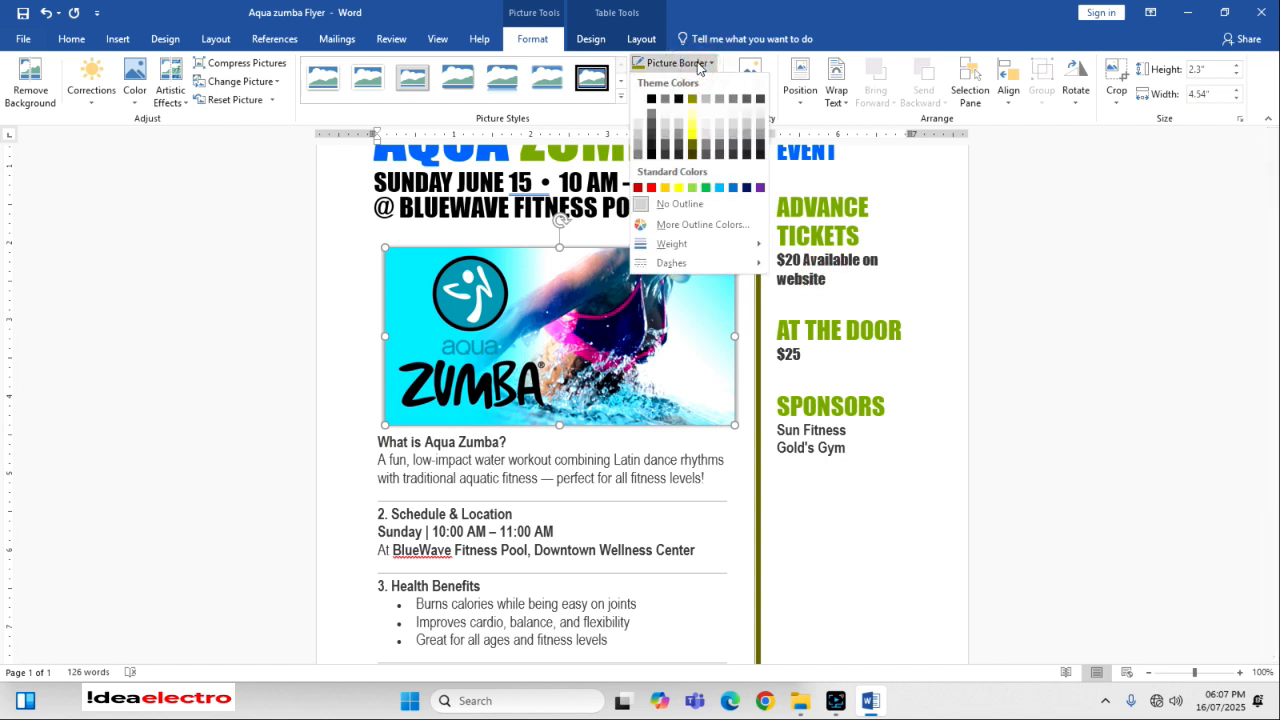
pyautogui.click(694, 188)
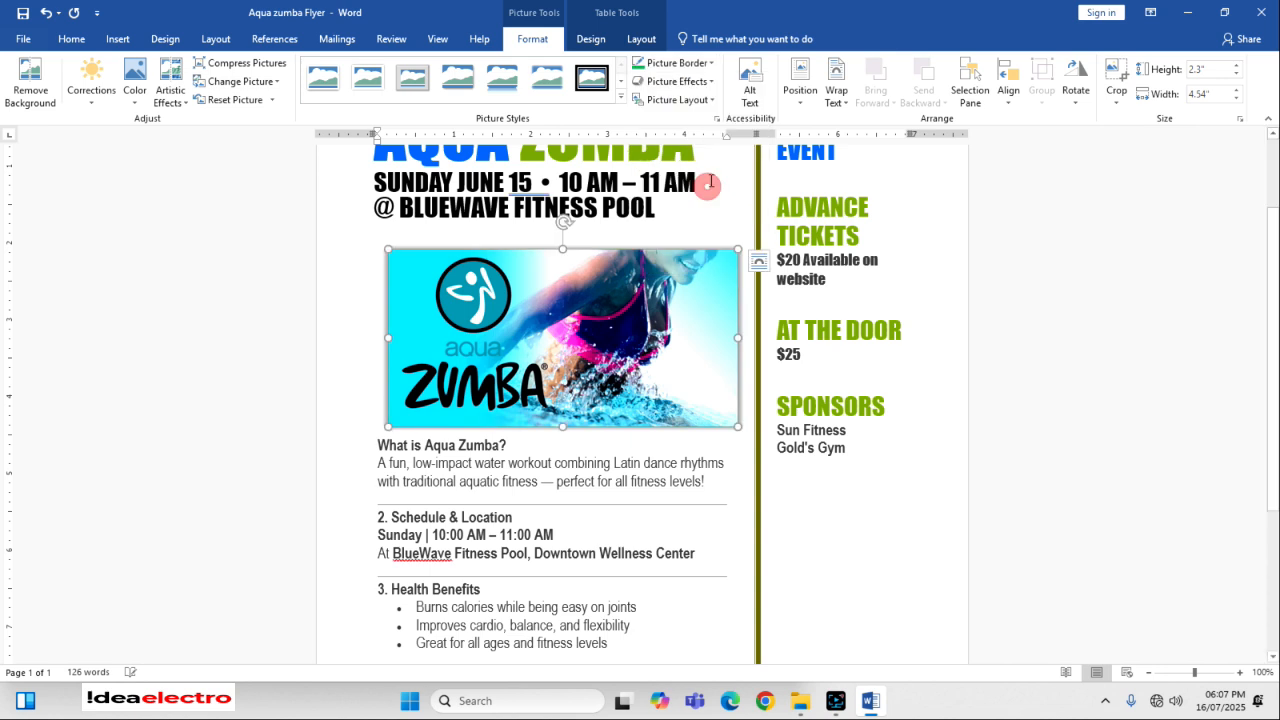
pyautogui.click(697, 64)
pyautogui.moveTo(743, 250)
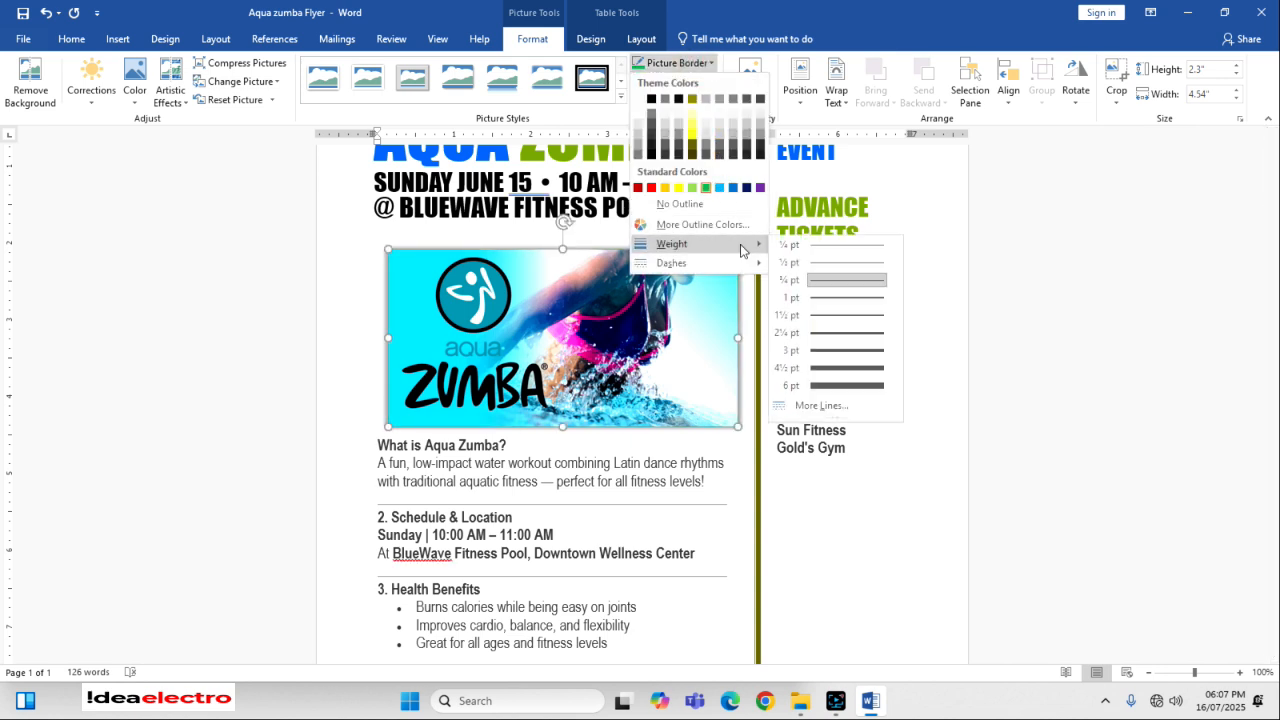
pyautogui.click(820, 367)
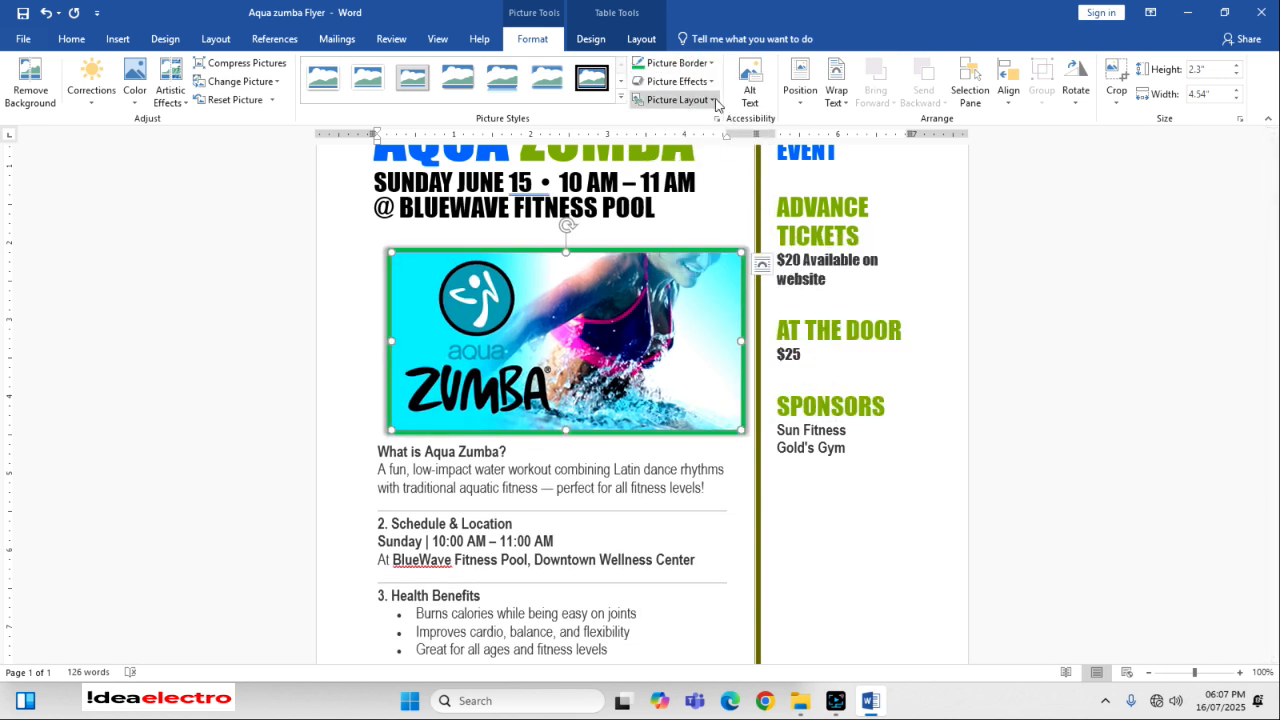
# - Change the picture's green border to a dashed line style and deselect the picture
pyautogui.click(688, 63)
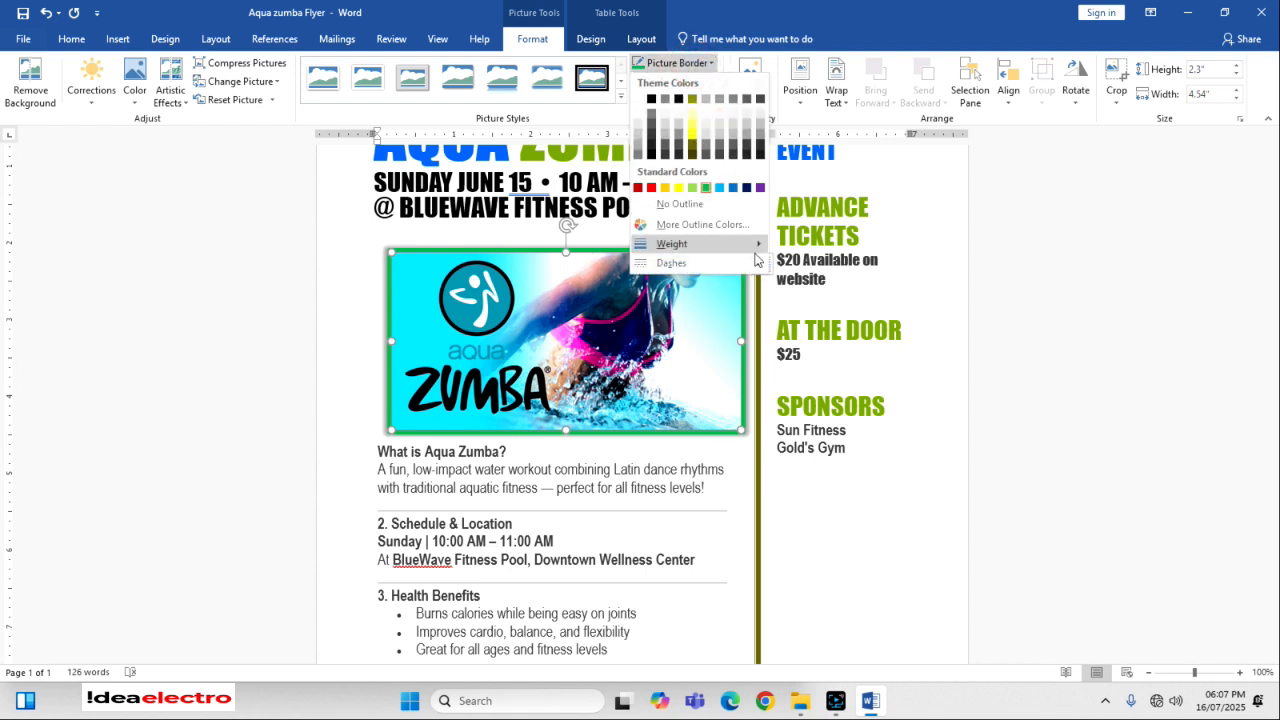
pyautogui.moveTo(745, 262)
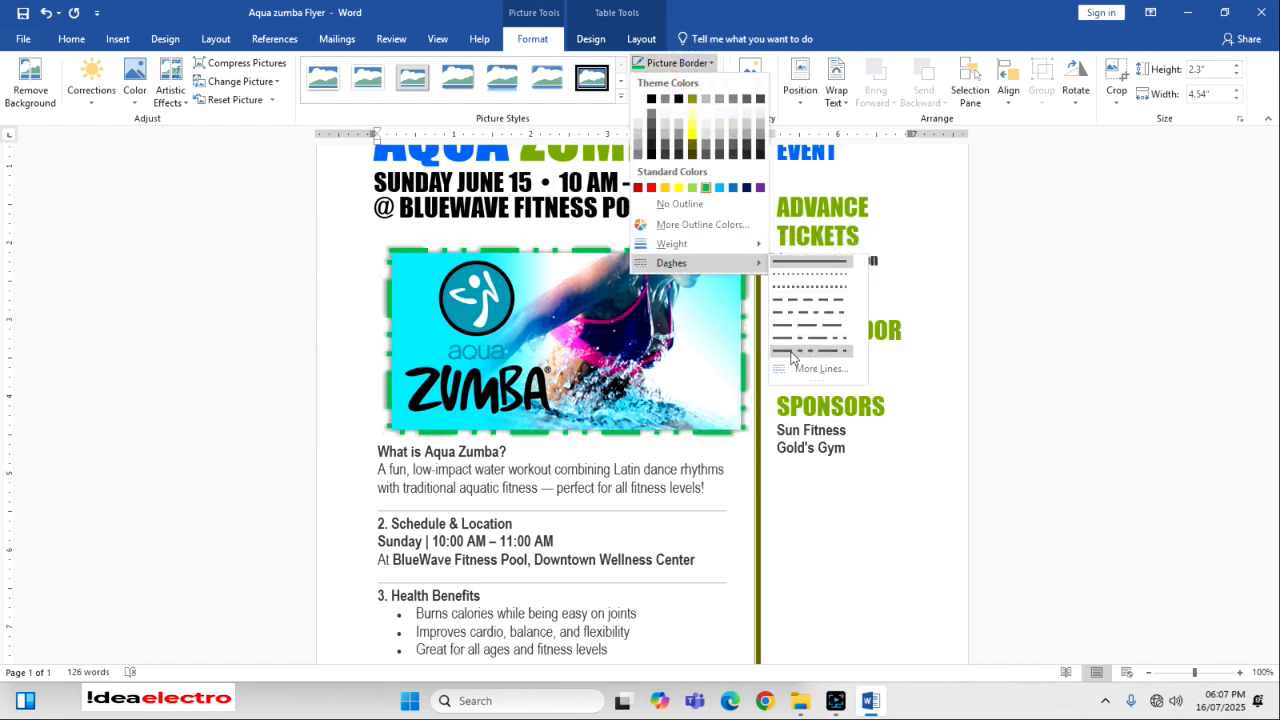
pyautogui.click(810, 289)
pyautogui.click(585, 467)
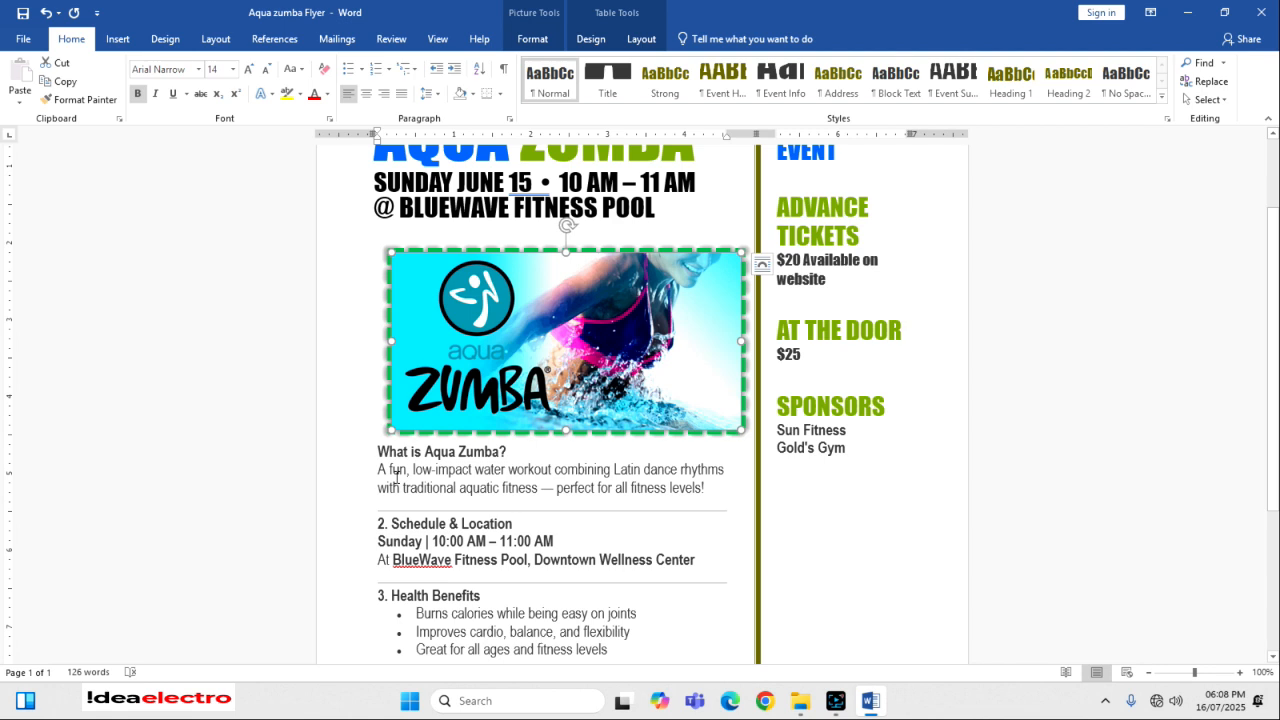
pyautogui.click(546, 491)
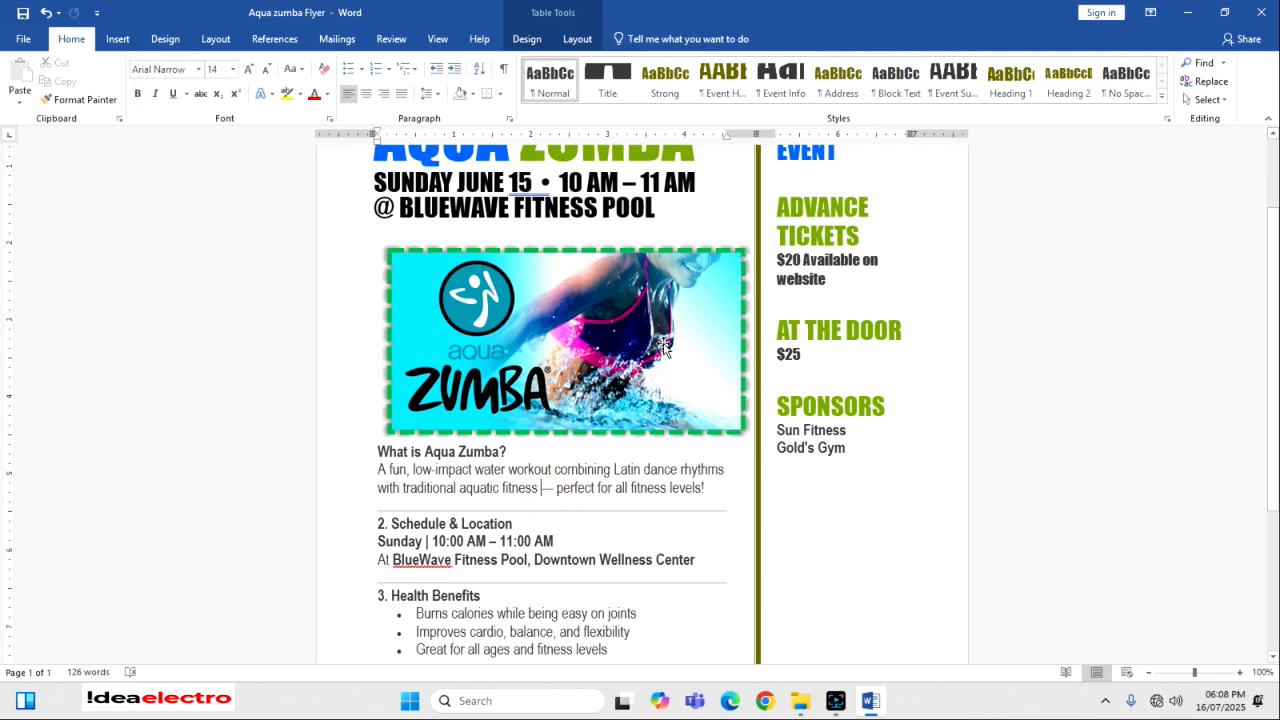
# - Try cropping the right side of the Aqua Zumba picture to a width of about 2.4", and undo the crop
pyautogui.click(663, 346)
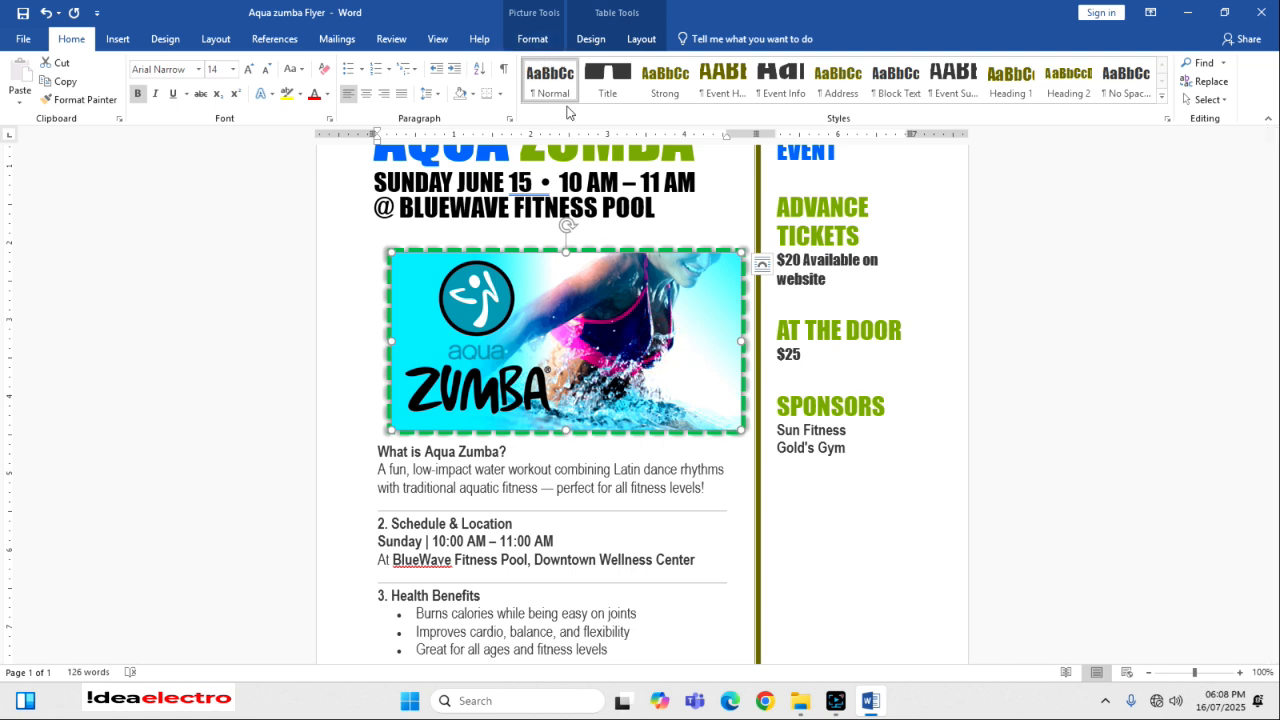
pyautogui.click(533, 40)
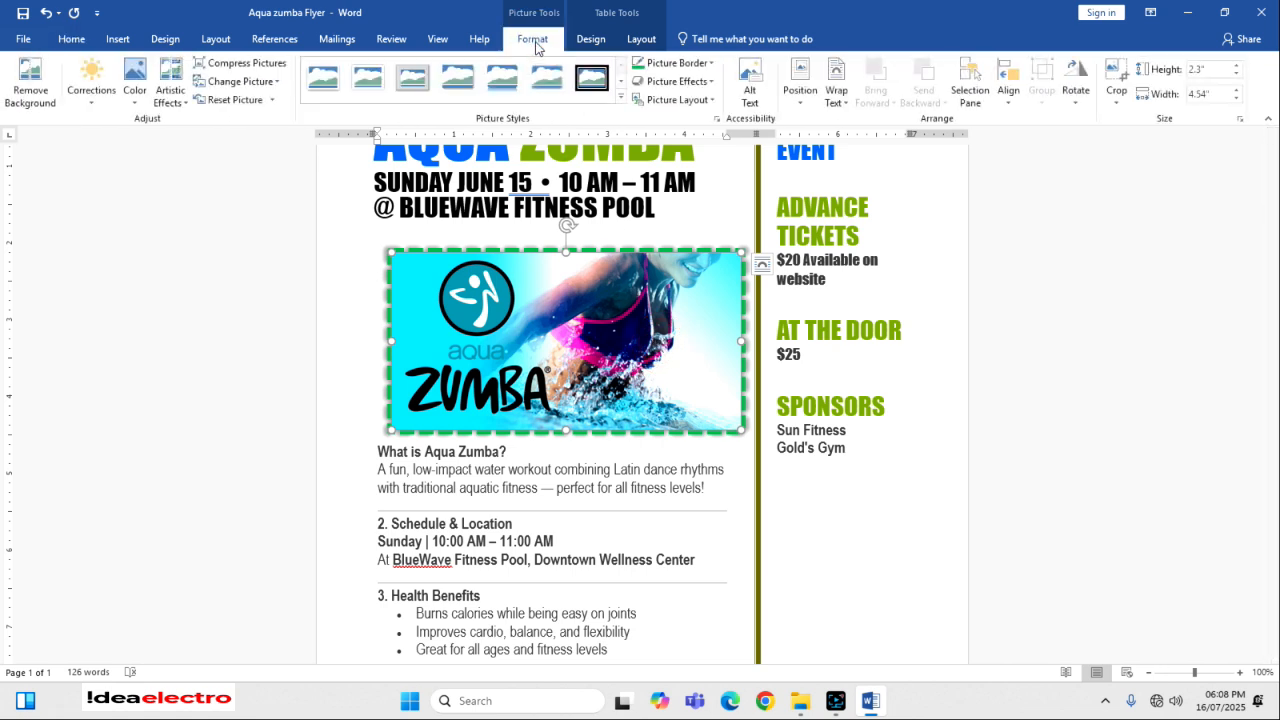
pyautogui.click(1118, 80)
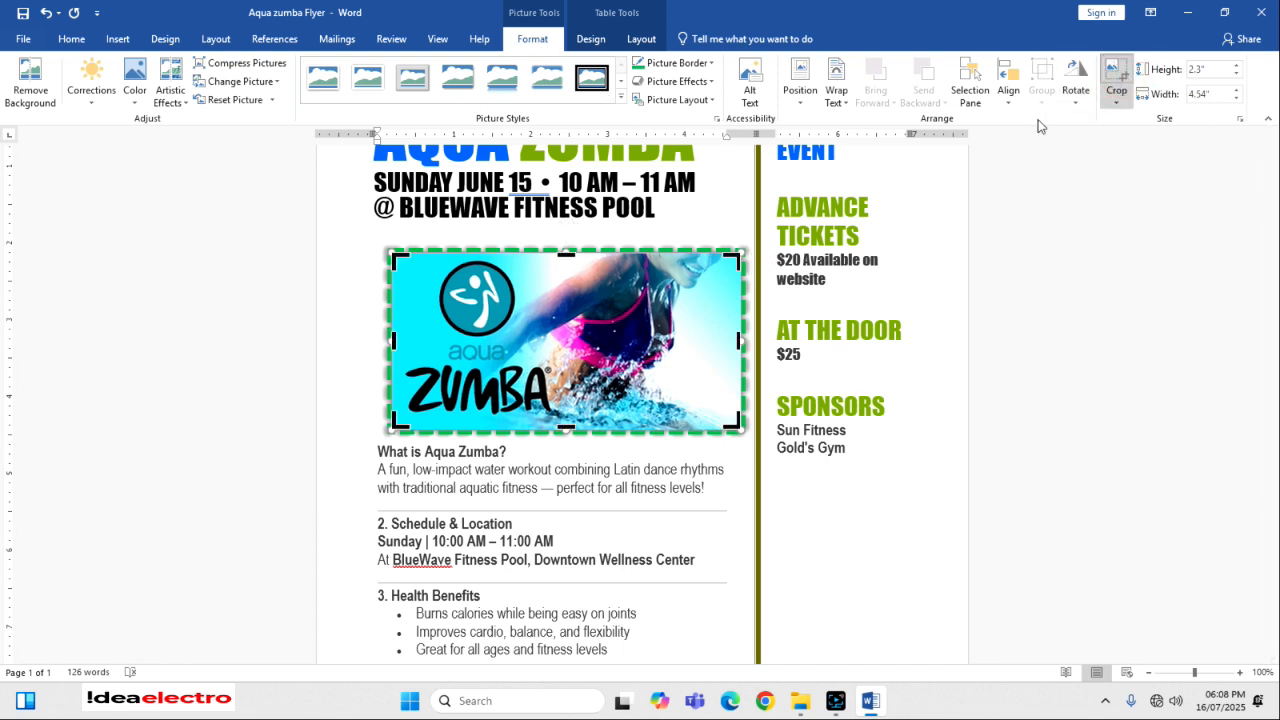
pyautogui.moveTo(738, 342); pyautogui.dragTo(554, 333)
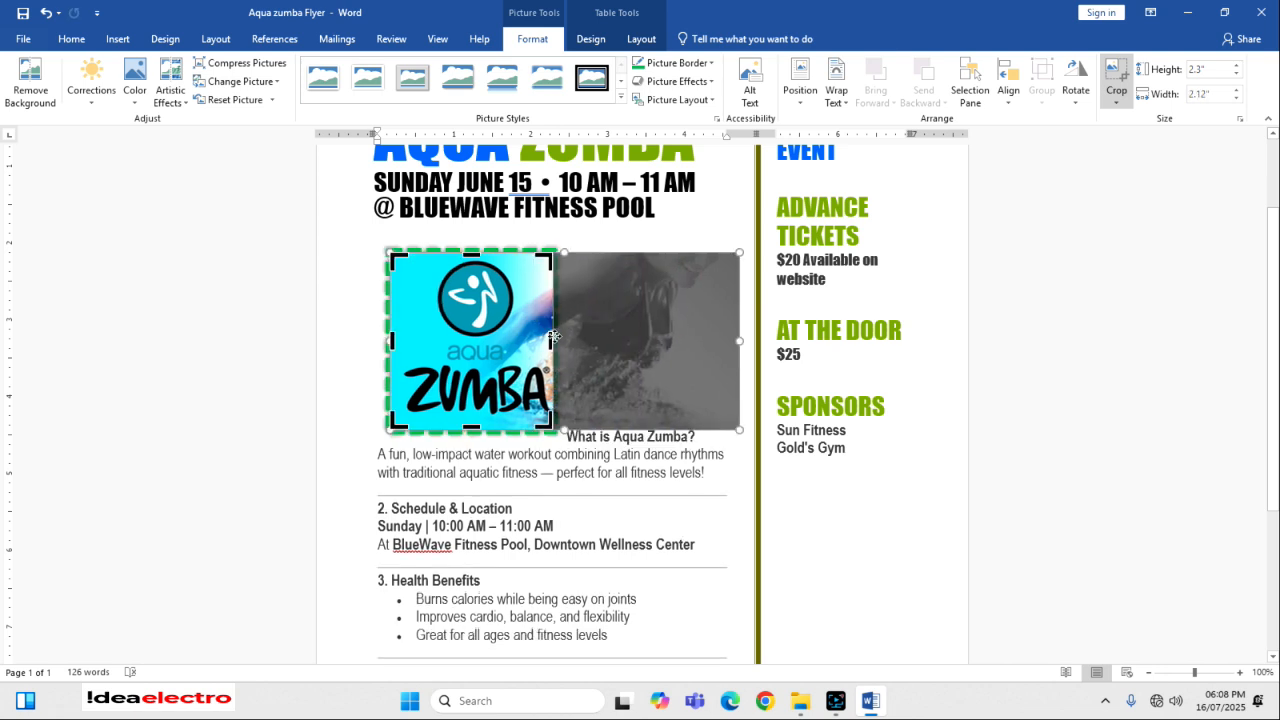
pyautogui.moveTo(551, 340); pyautogui.dragTo(576, 343)
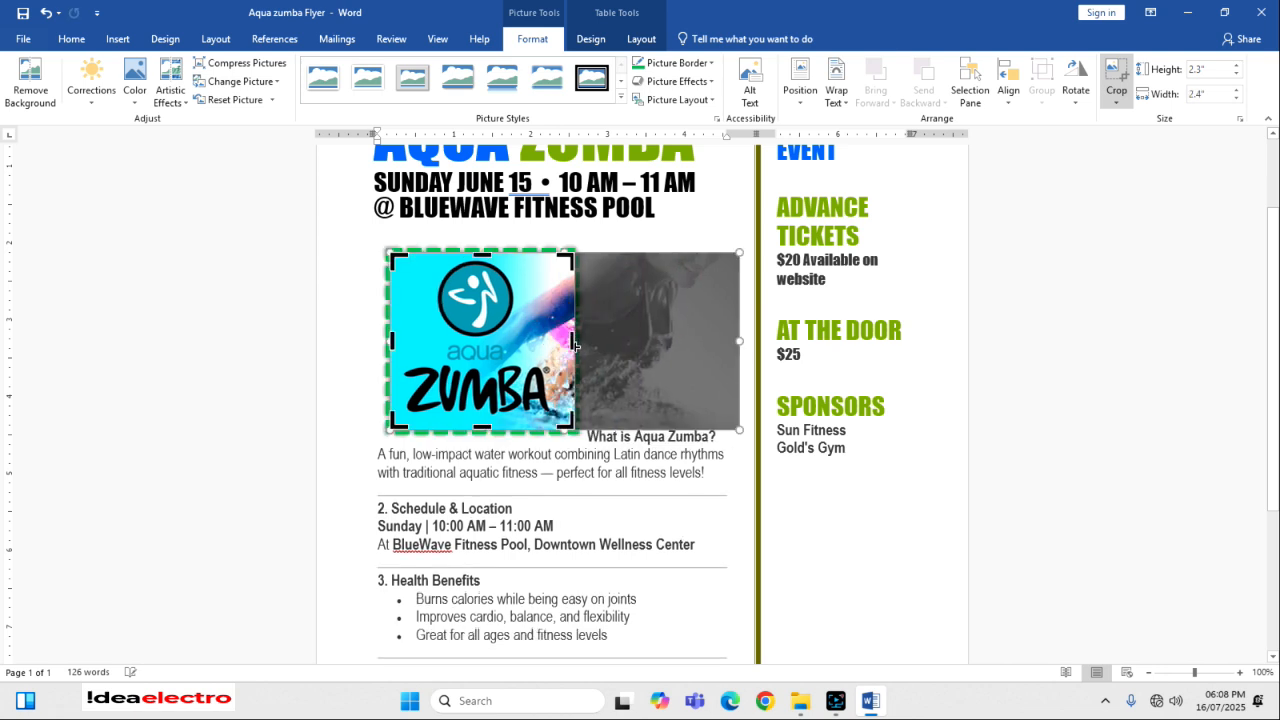
pyautogui.click(720, 219)
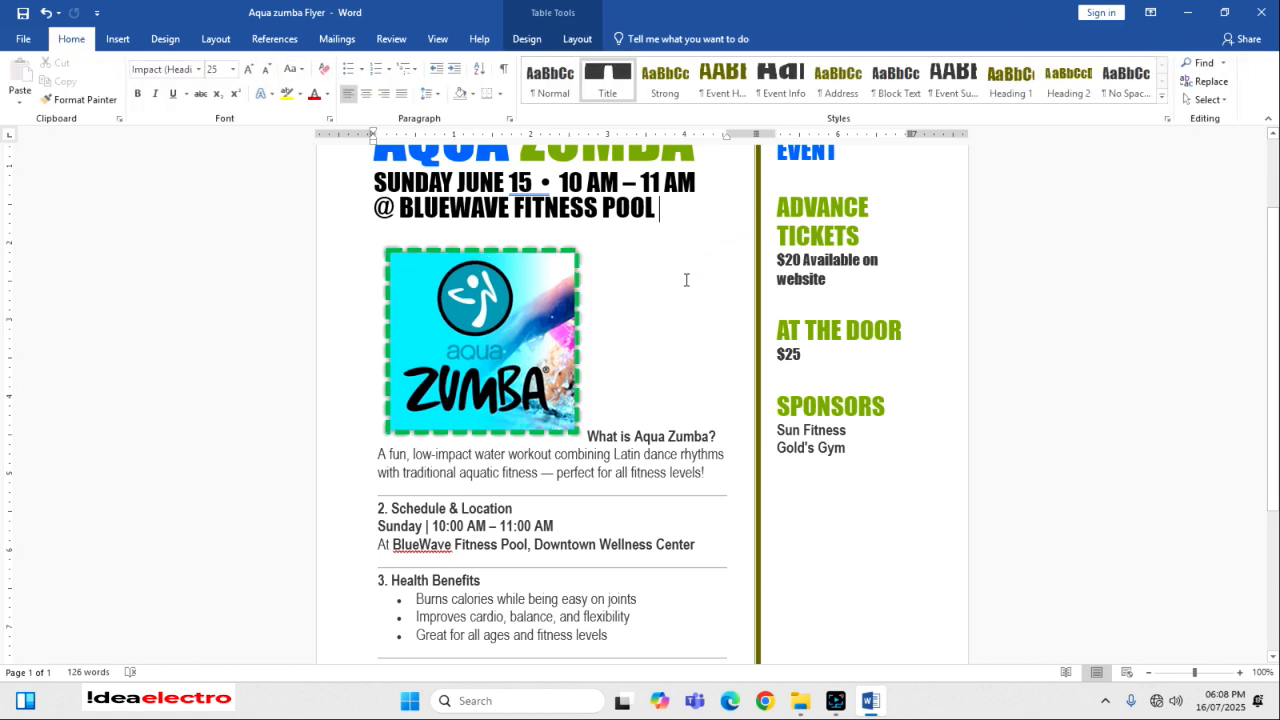
pyautogui.hotkey('ctrl', 'z')
pyautogui.hotkey('ctrl', 'z')
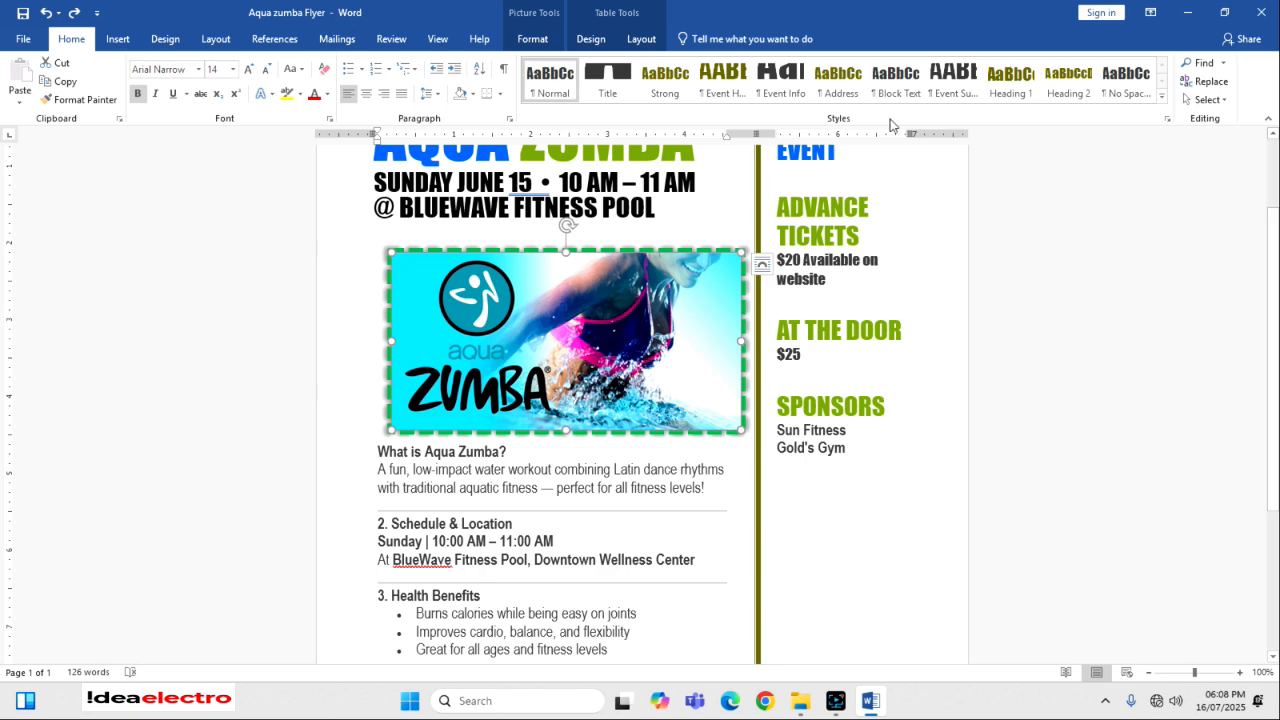
# - Try cropping the Aqua Zumba picture to the oval basic shape
pyautogui.click(532, 38)
pyautogui.click(1118, 104)
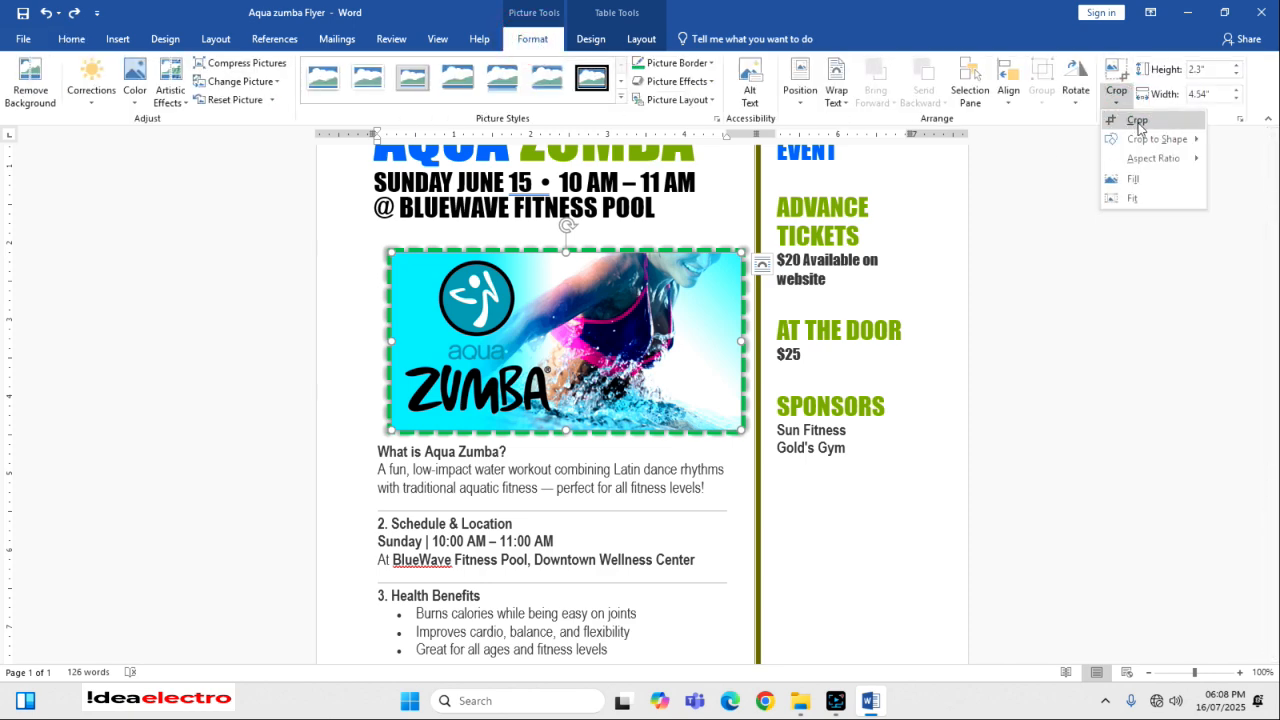
pyautogui.moveTo(1160, 142)
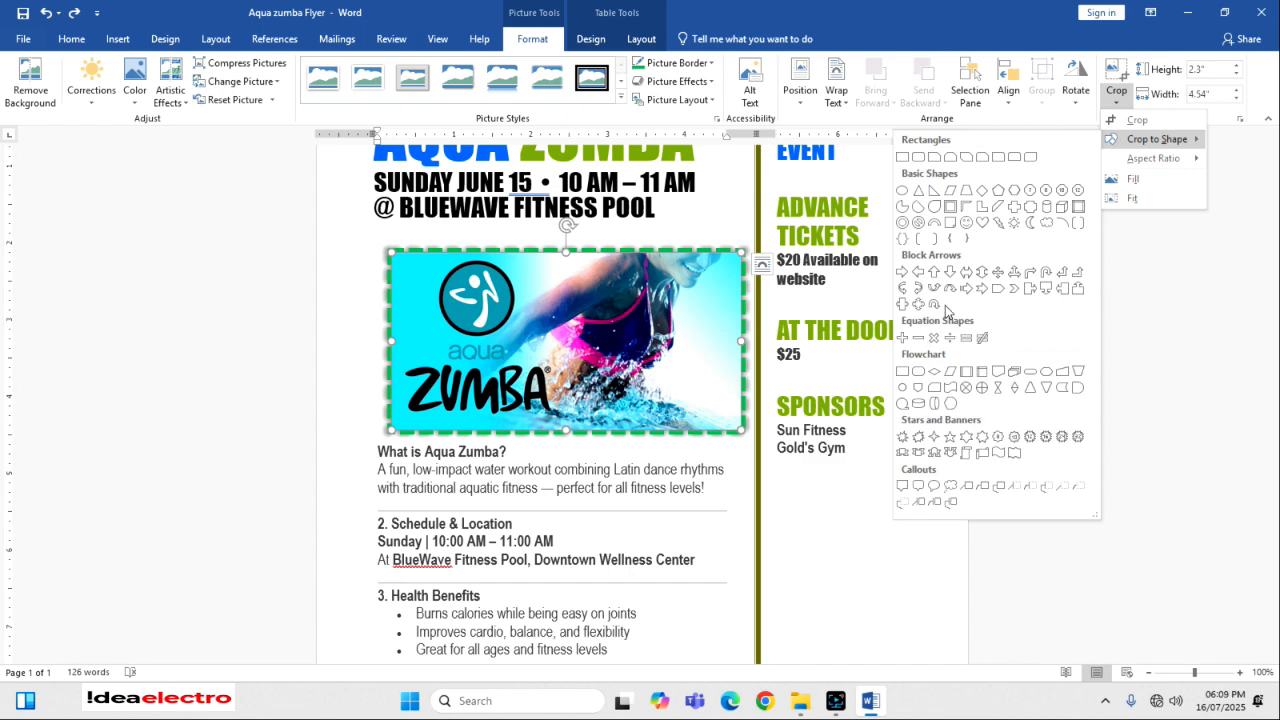
pyautogui.click(902, 191)
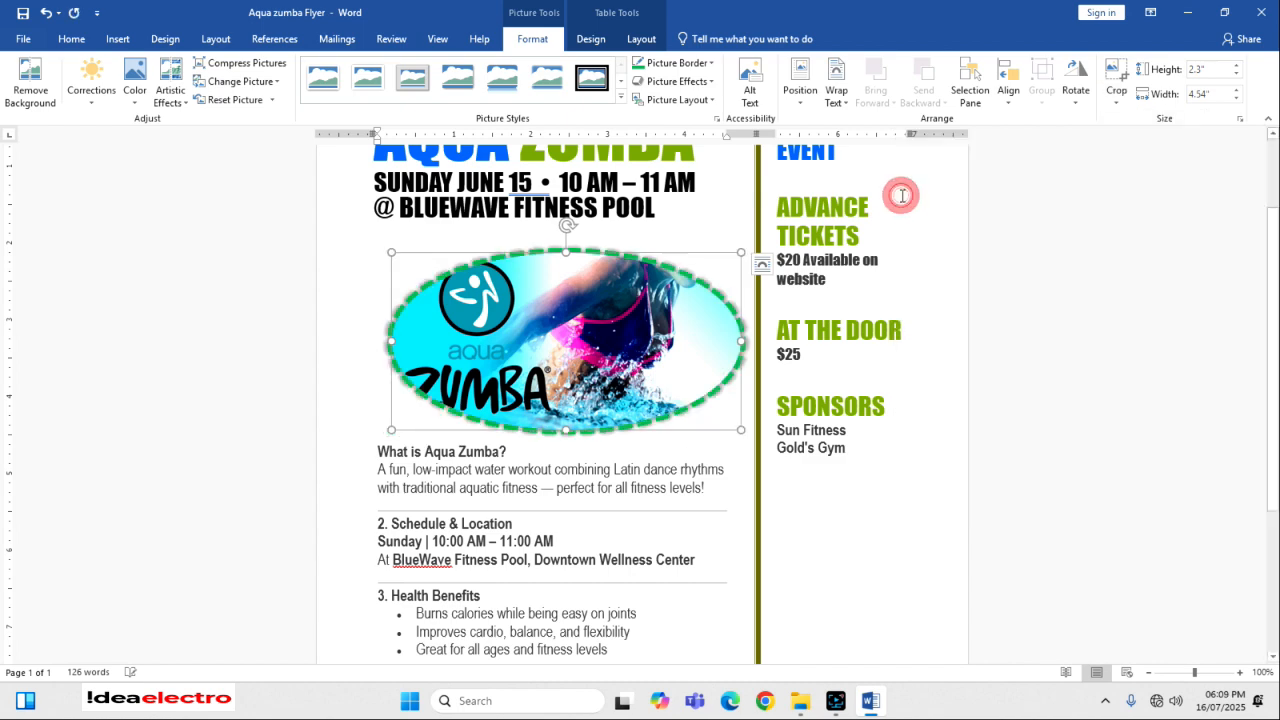
pyautogui.click(577, 501)
# - Try cropping the picture to the first explosion shape from the Stars and Banners group
pyautogui.click(607, 337)
pyautogui.click(1118, 109)
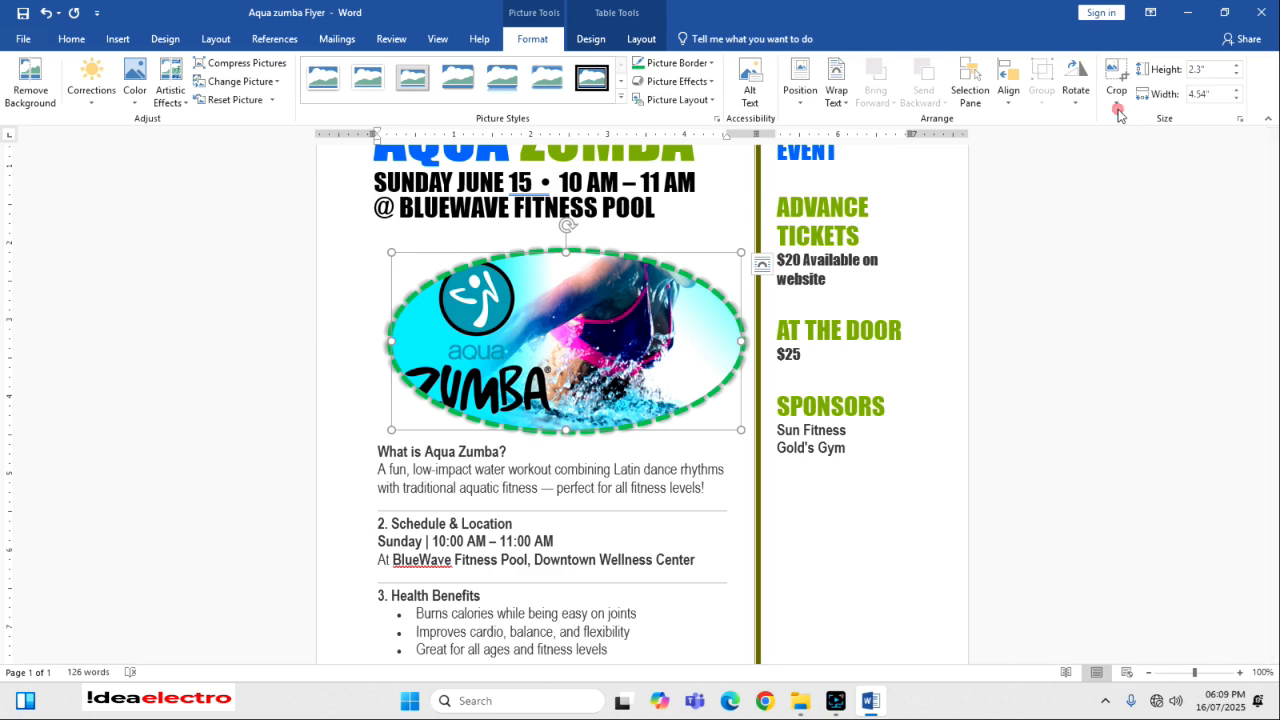
pyautogui.moveTo(1141, 147)
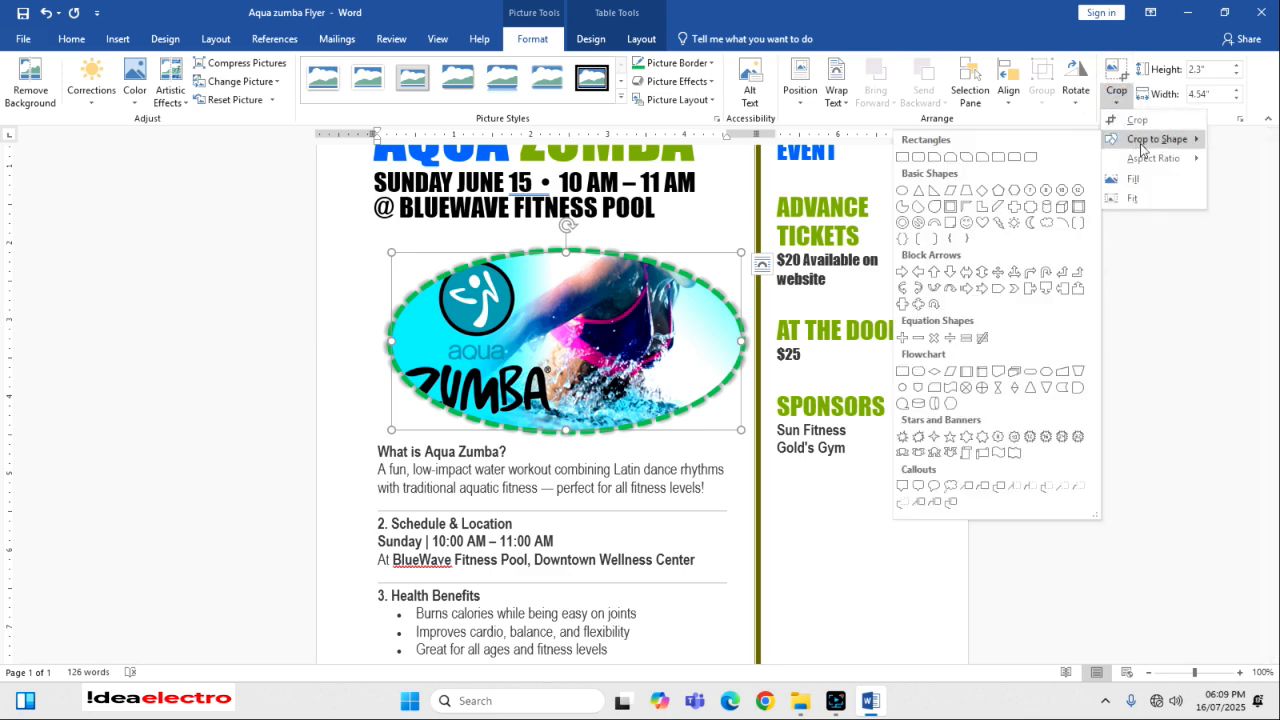
pyautogui.click(904, 436)
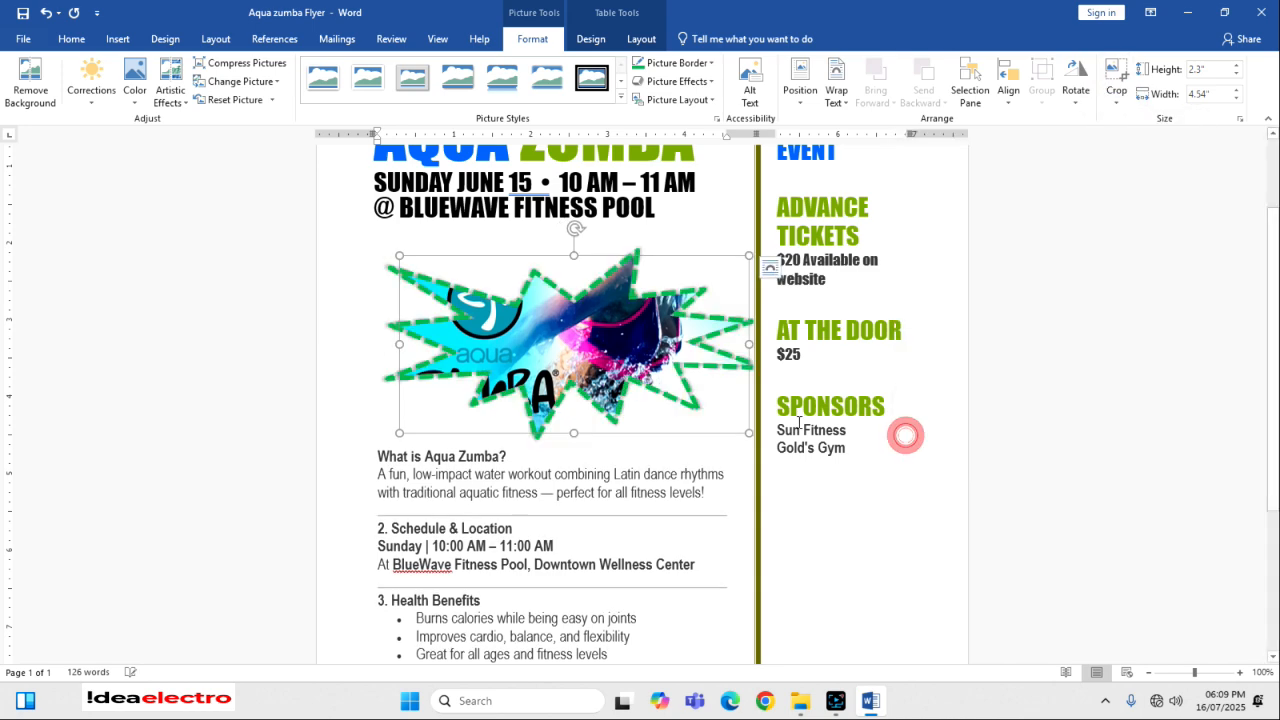
pyautogui.click(590, 485)
# - Try cropping the picture to the right-pointing block arrow shape
pyautogui.click(656, 366)
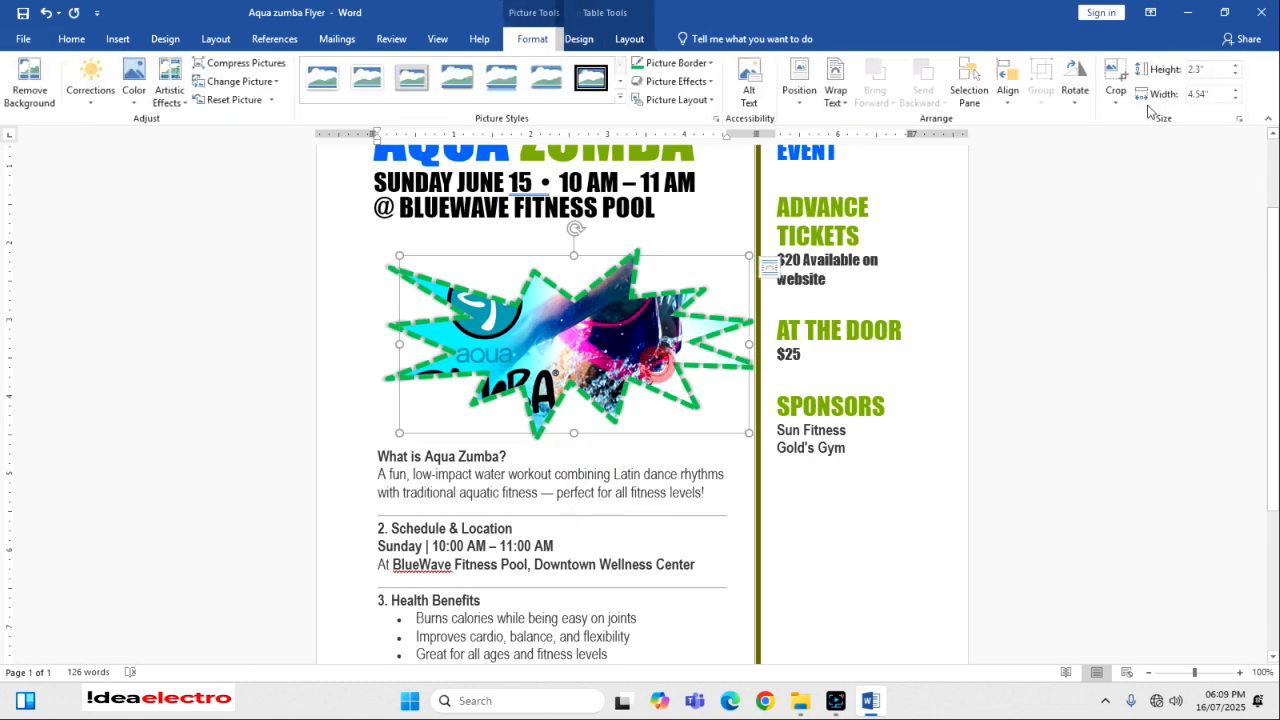
pyautogui.click(1116, 100)
pyautogui.moveTo(1155, 140)
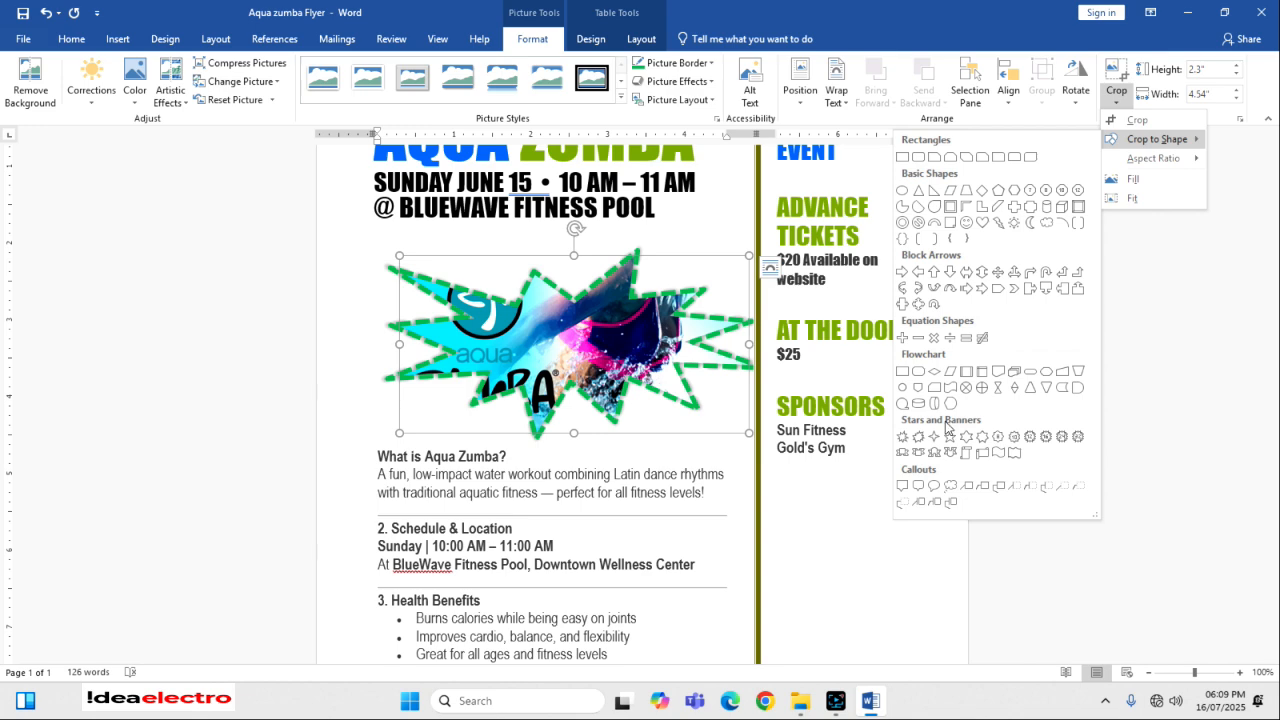
pyautogui.click(904, 272)
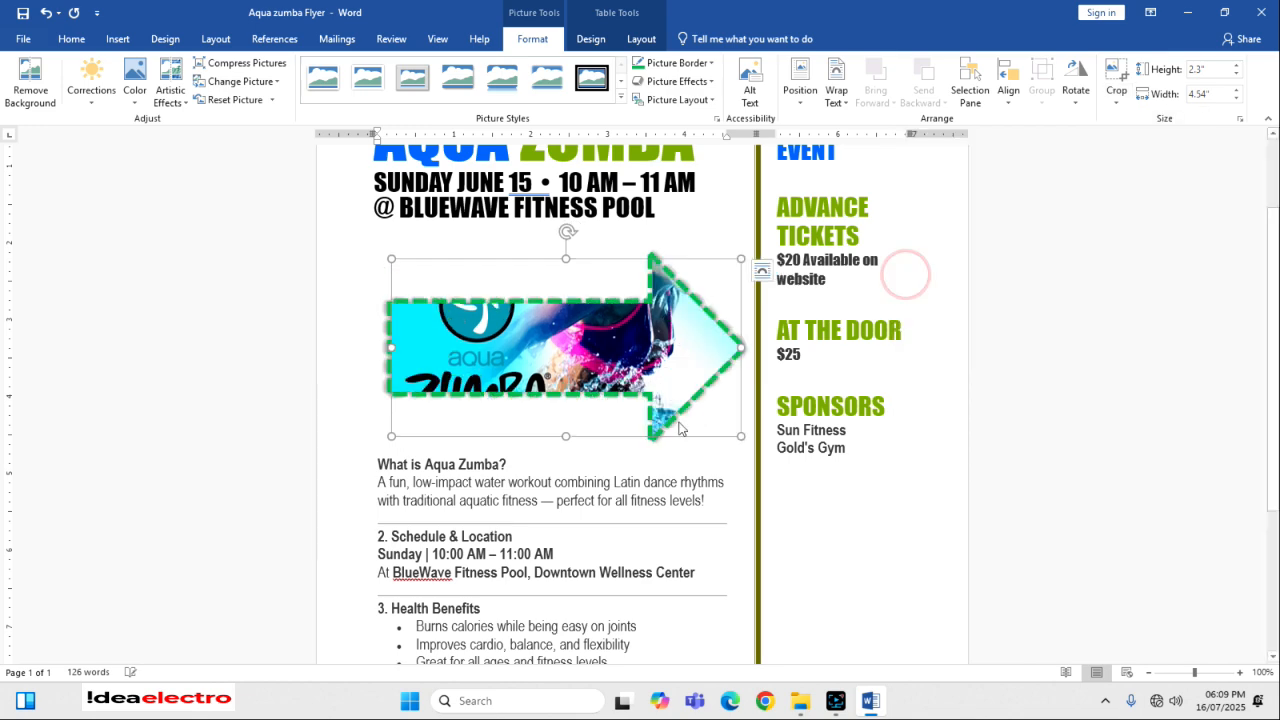
pyautogui.click(645, 473)
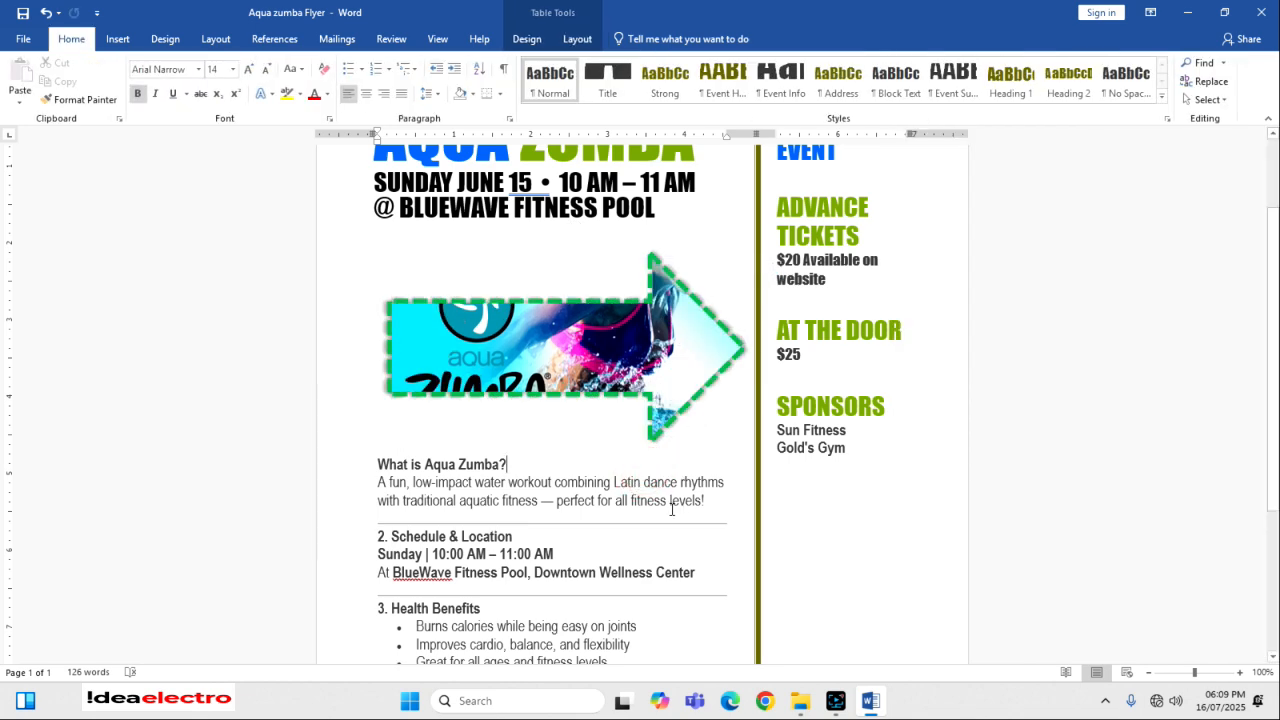
# - Undo the three crops to shape to restore the rectangular Aqua Zumba picture
pyautogui.hotkey('ctrl', 'z')
pyautogui.hotkey('ctrl', 'z')
pyautogui.hotkey('ctrl', 'z')
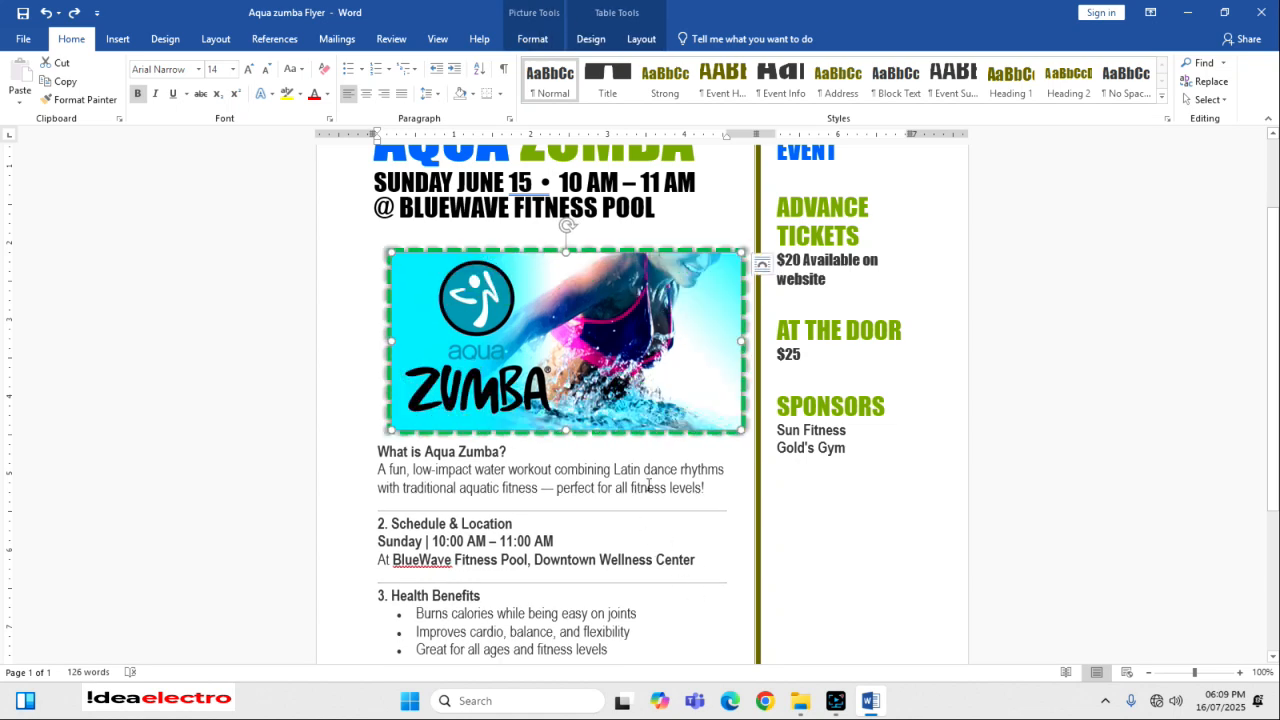
pyautogui.click(631, 480)
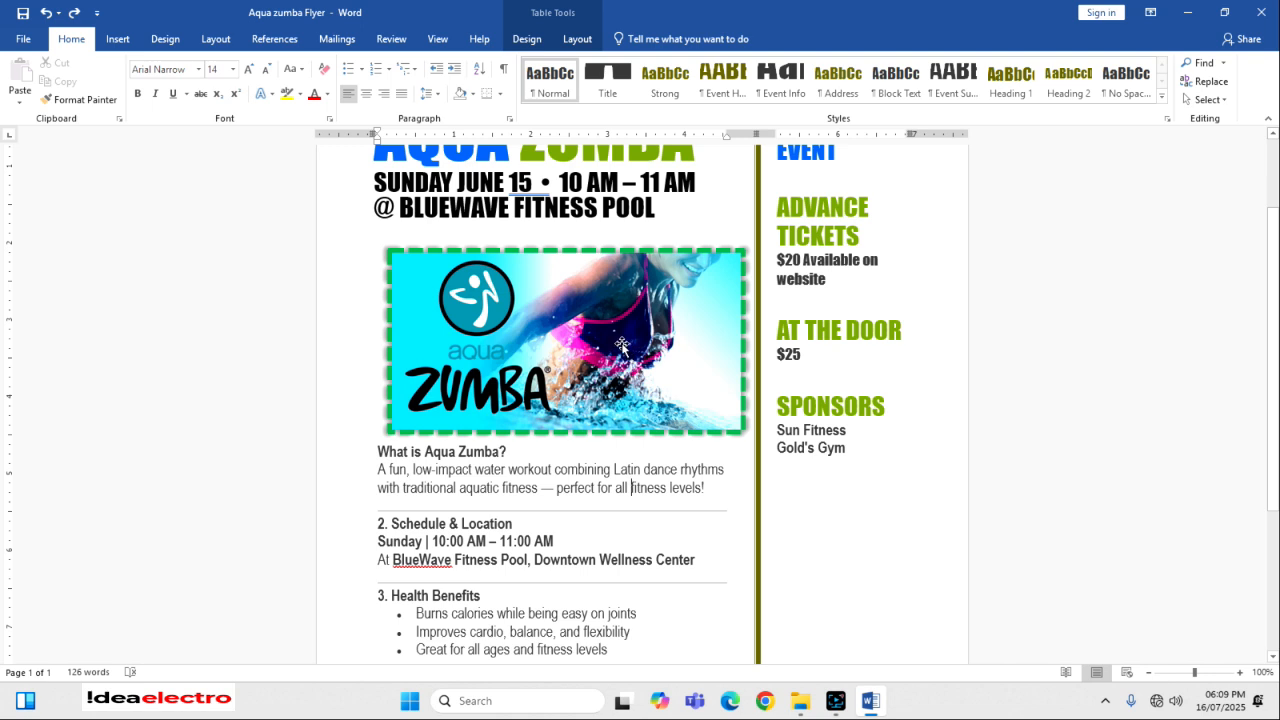
pyautogui.click(698, 560)
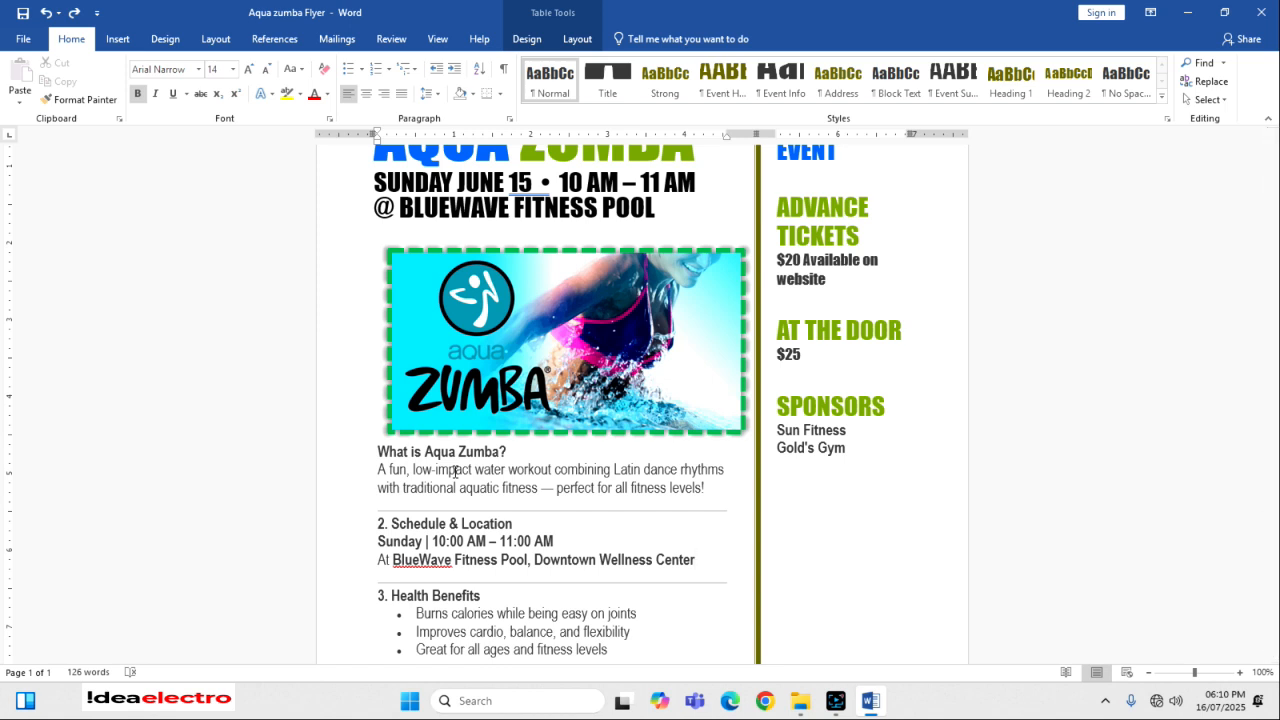
# - Try the Mosaic Bubbles artistic effect on the Aqua Zumba picture
pyautogui.click(498, 360)
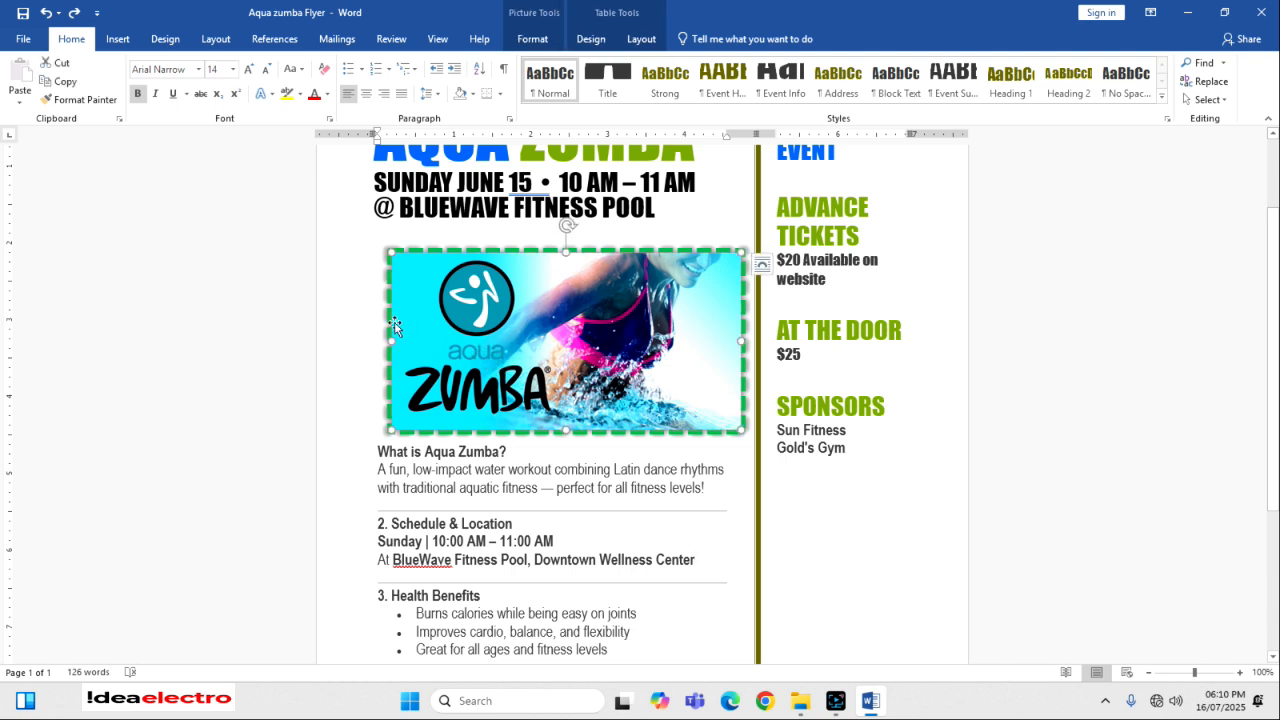
pyautogui.click(532, 40)
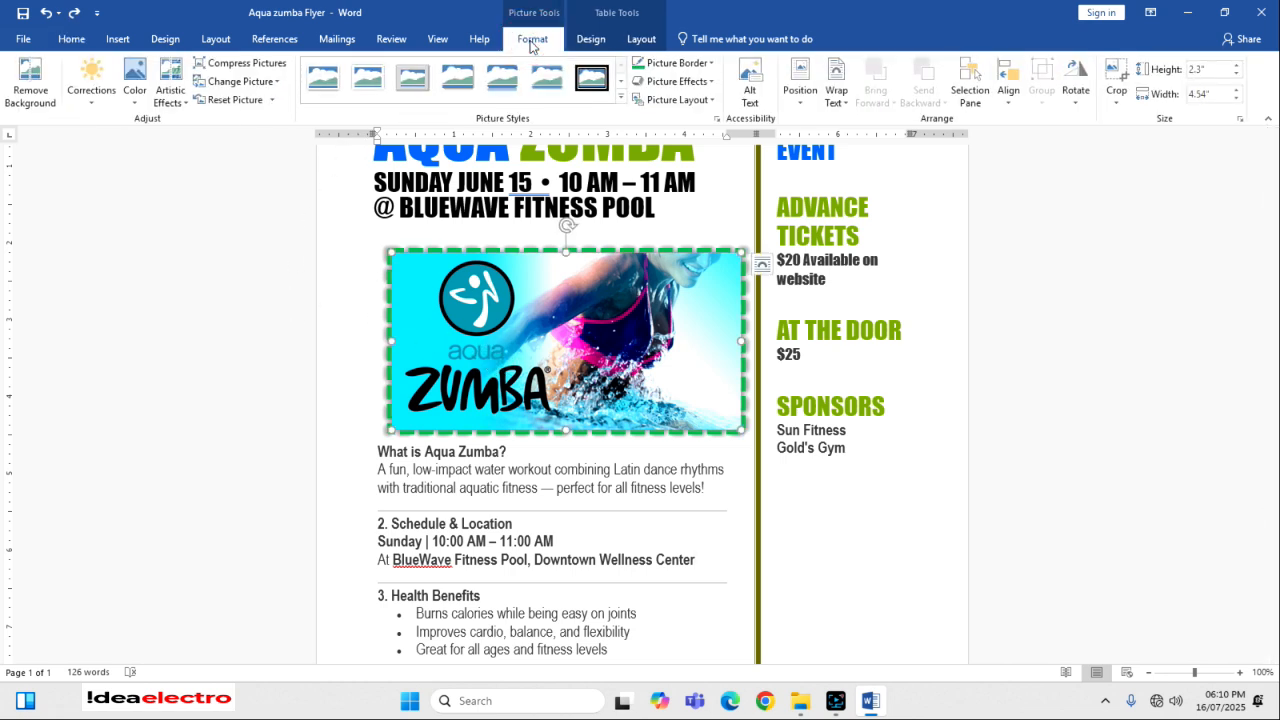
pyautogui.click(176, 100)
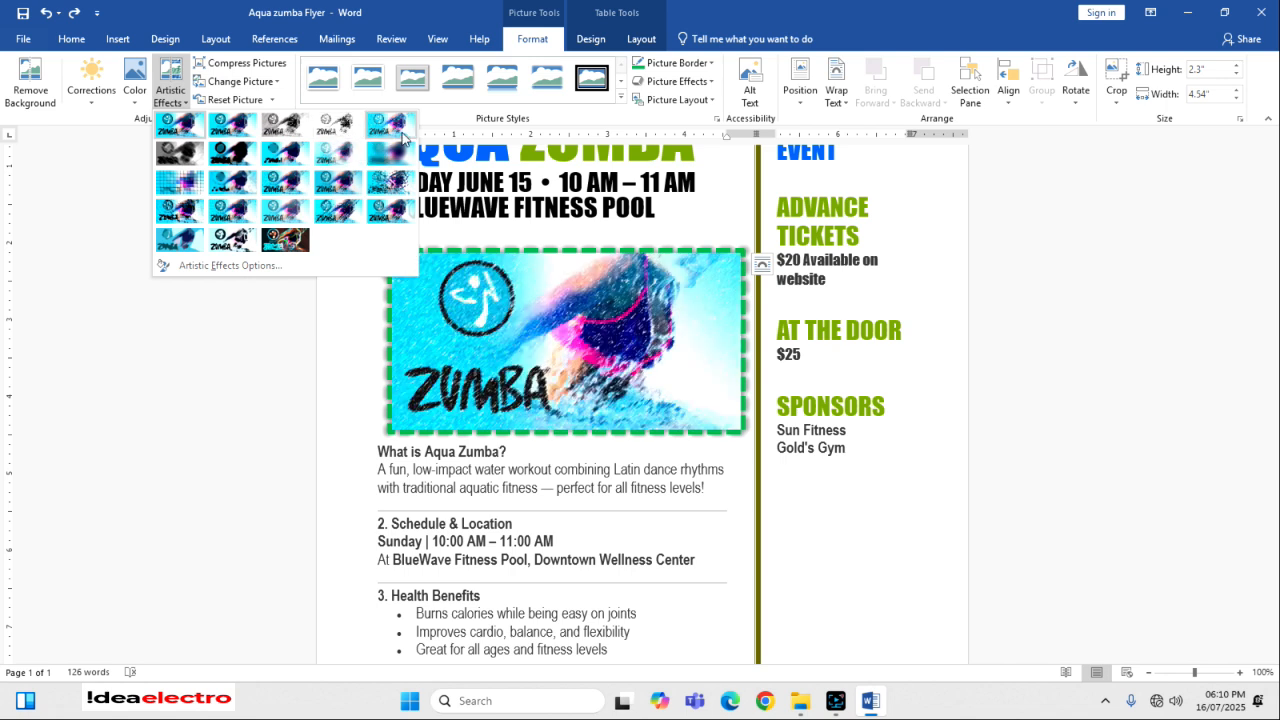
pyautogui.click(333, 193)
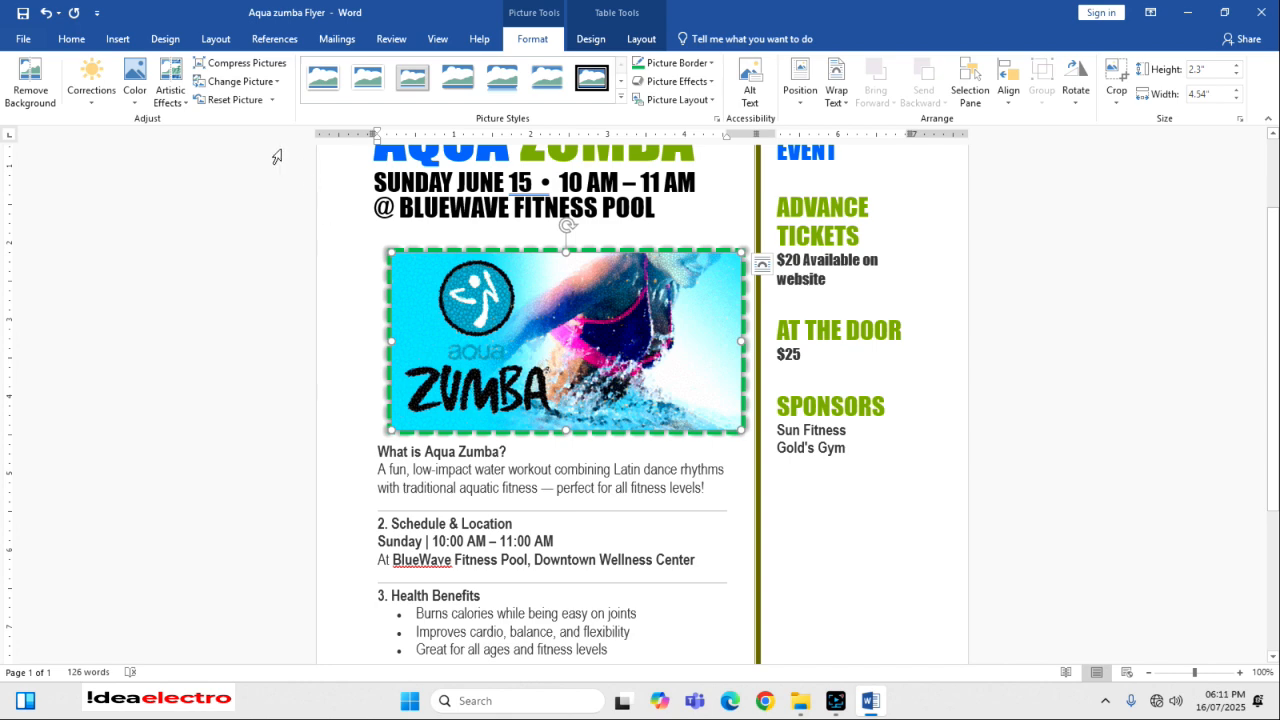
# - Apply the Texturizer artistic effect to the Aqua Zumba picture and deselect it
pyautogui.click(174, 95)
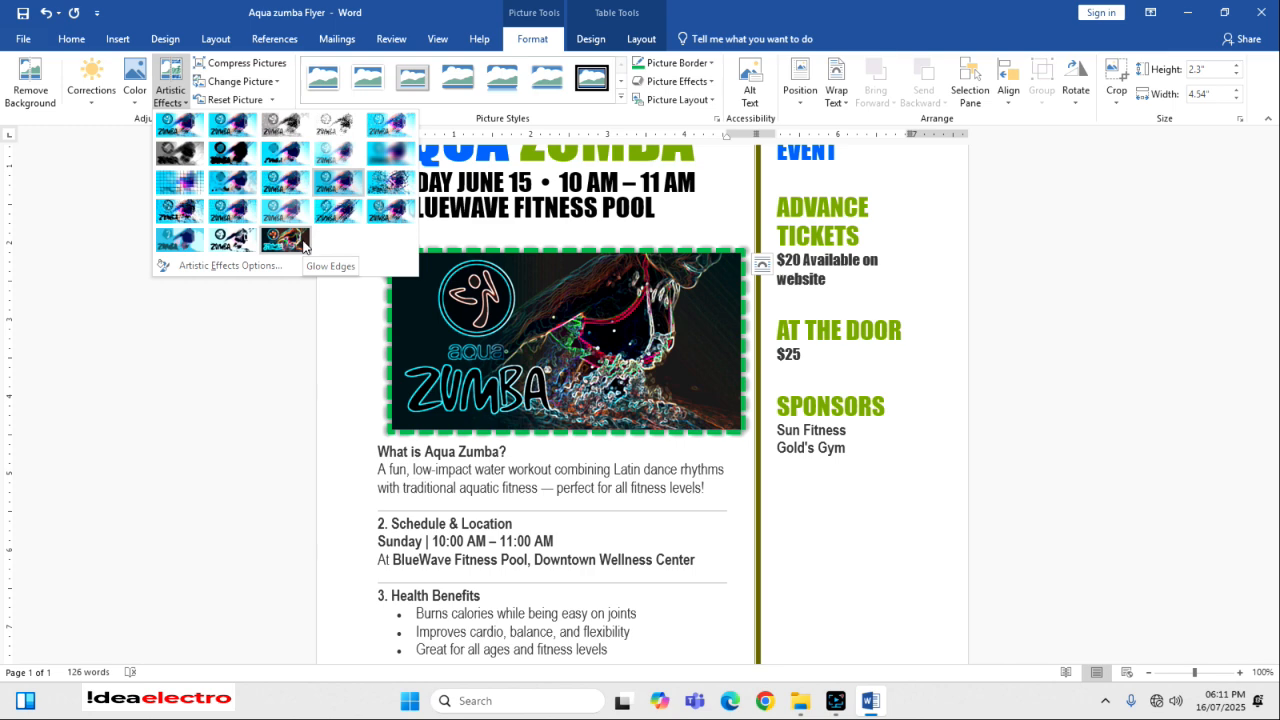
pyautogui.click(240, 212)
pyautogui.click(541, 464)
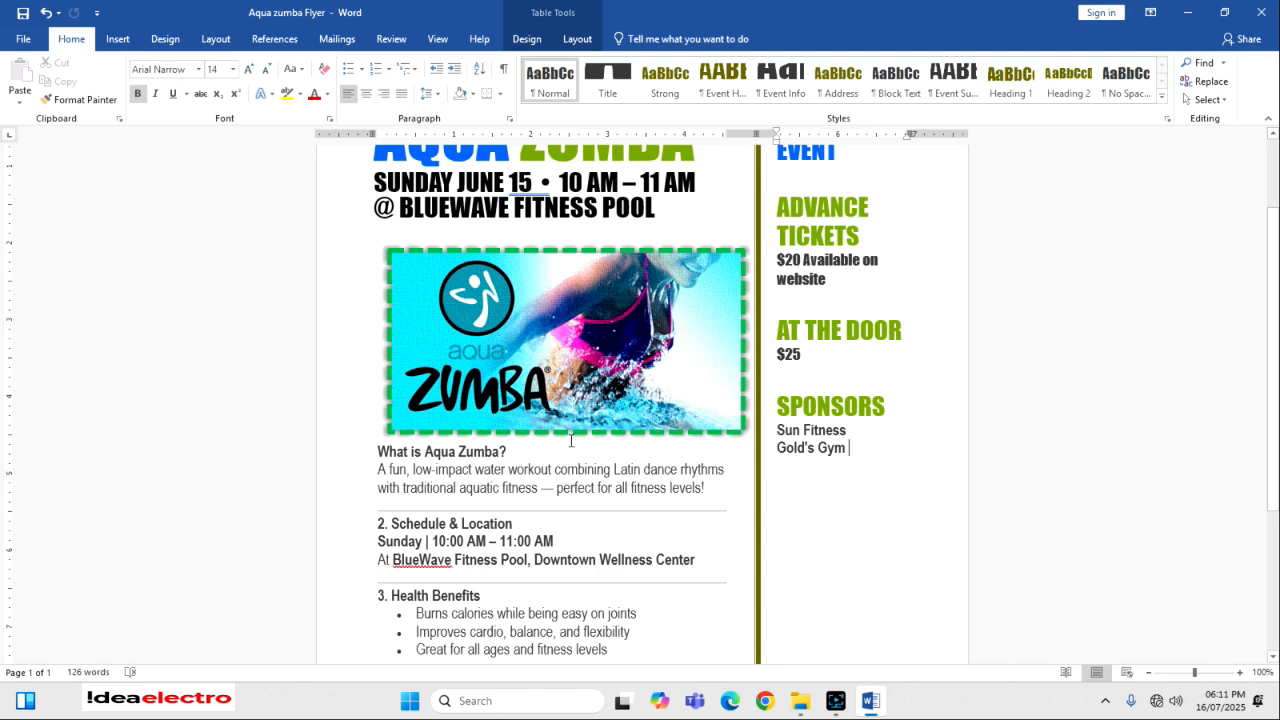
# - Start saving a copy of the flyer to the Aqua Zumba folder on the Desktop
pyautogui.scroll(-4, 571, 440)
pyautogui.scroll(6, 566, 443)
pyautogui.click(605, 585)
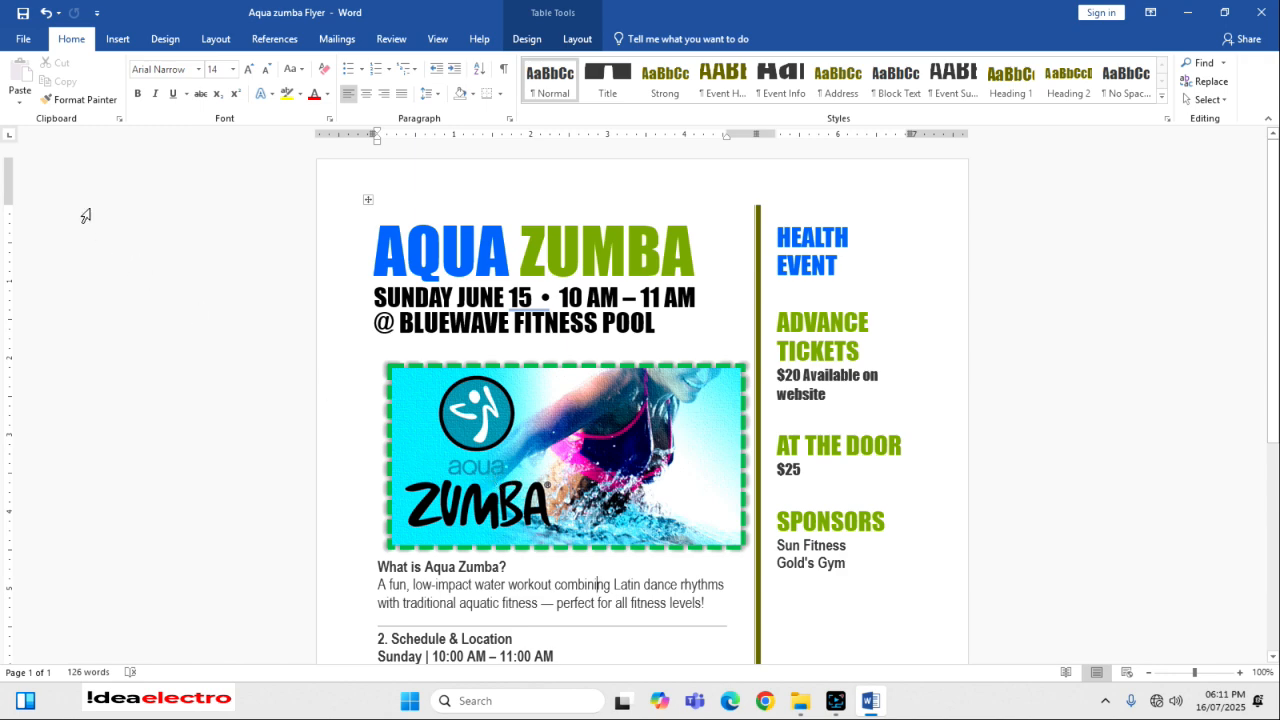
pyautogui.click(26, 42)
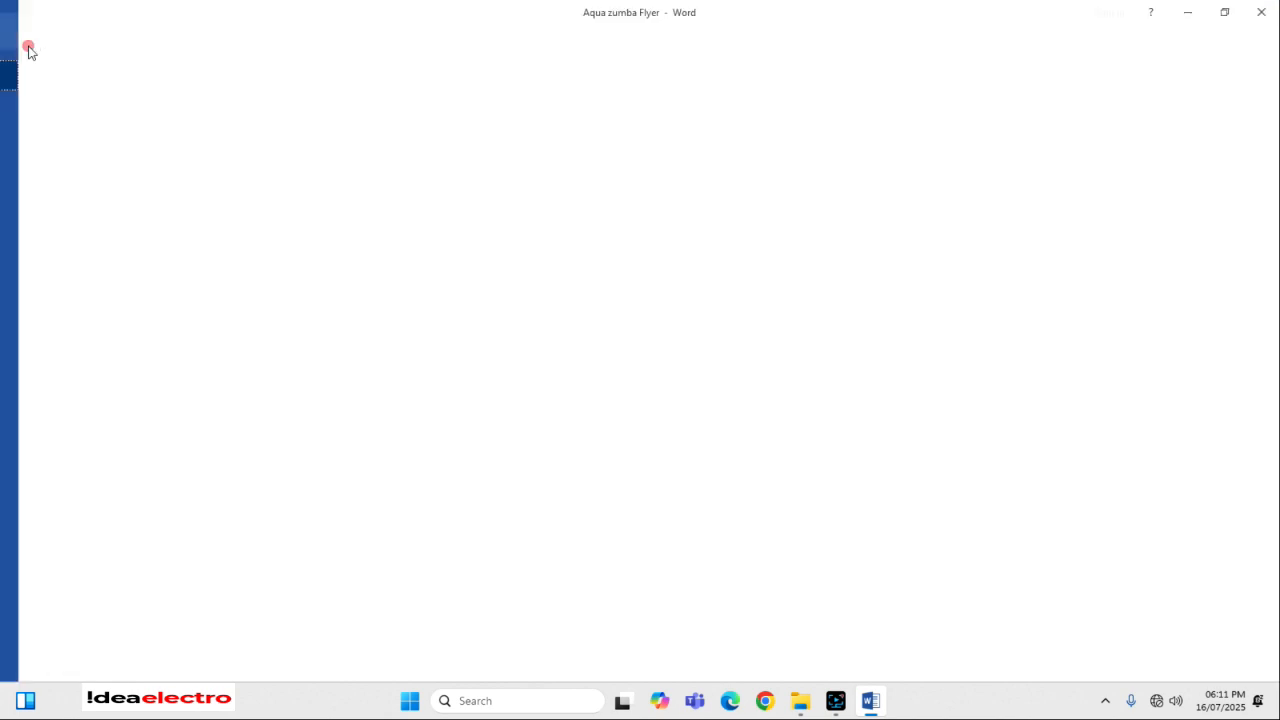
pyautogui.click(28, 194)
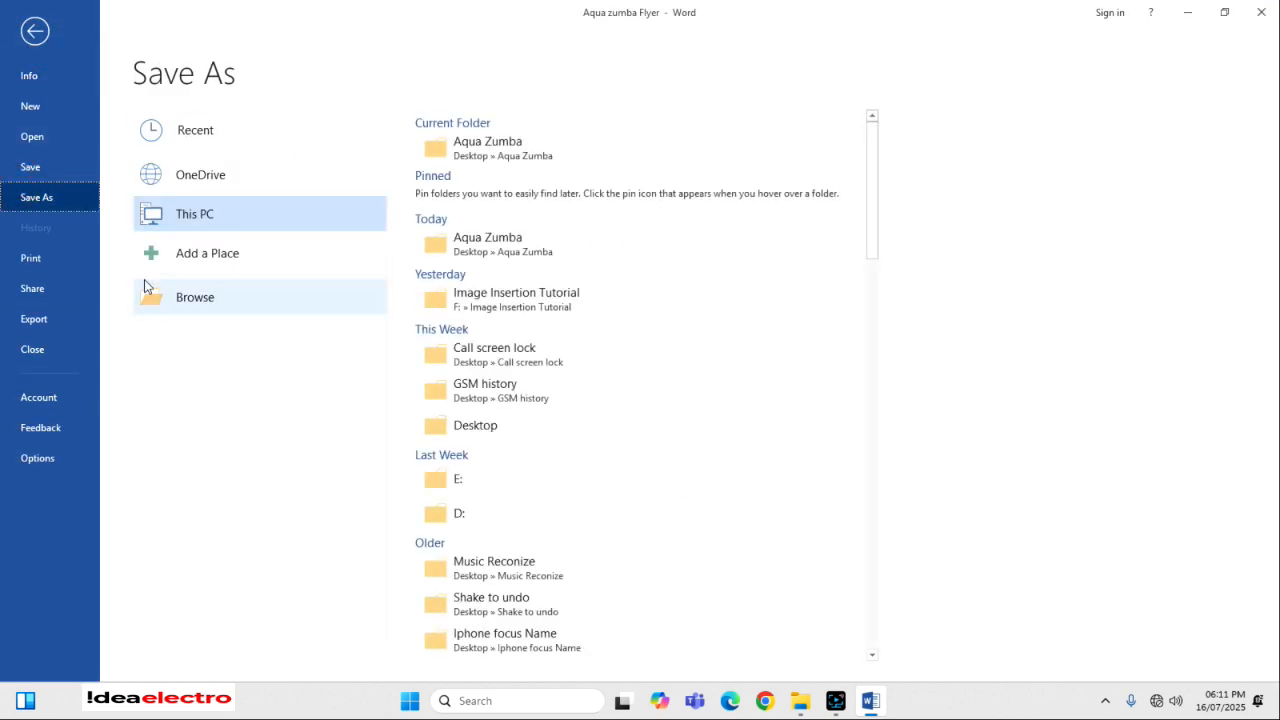
pyautogui.click(514, 156)
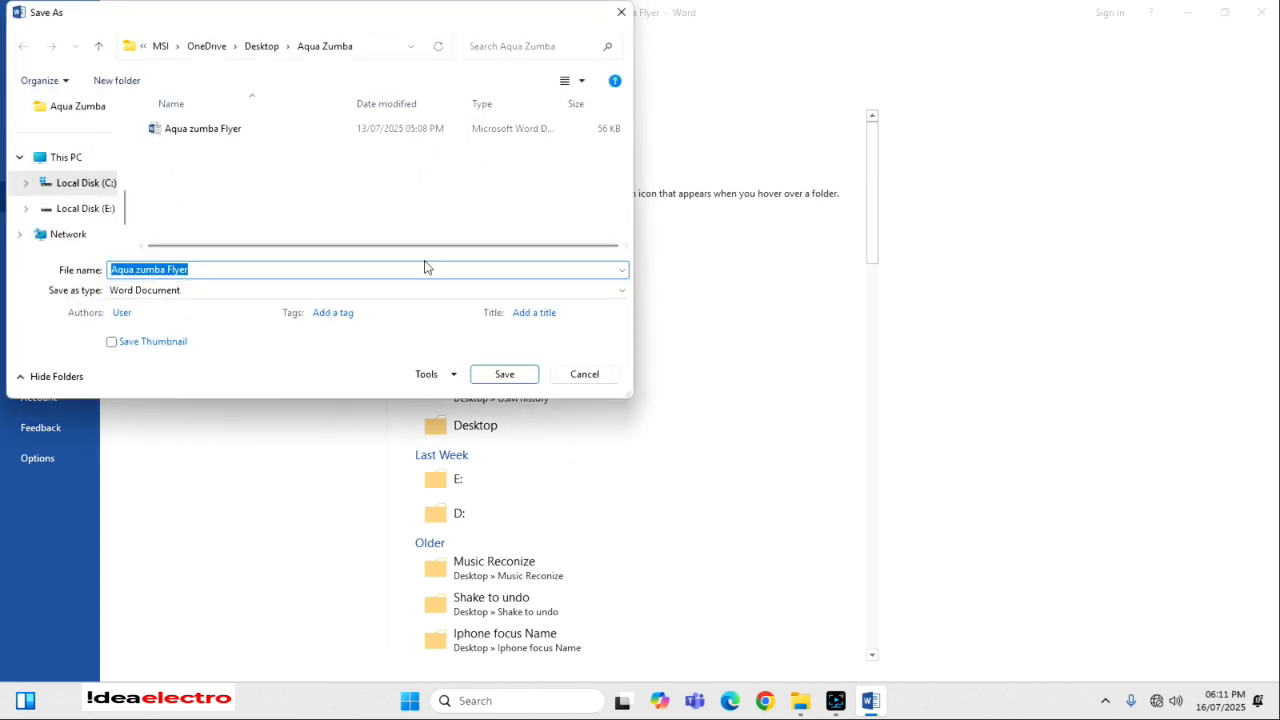
# - Try the Word Document and PDF file types for the flyer copy
pyautogui.click(225, 296)
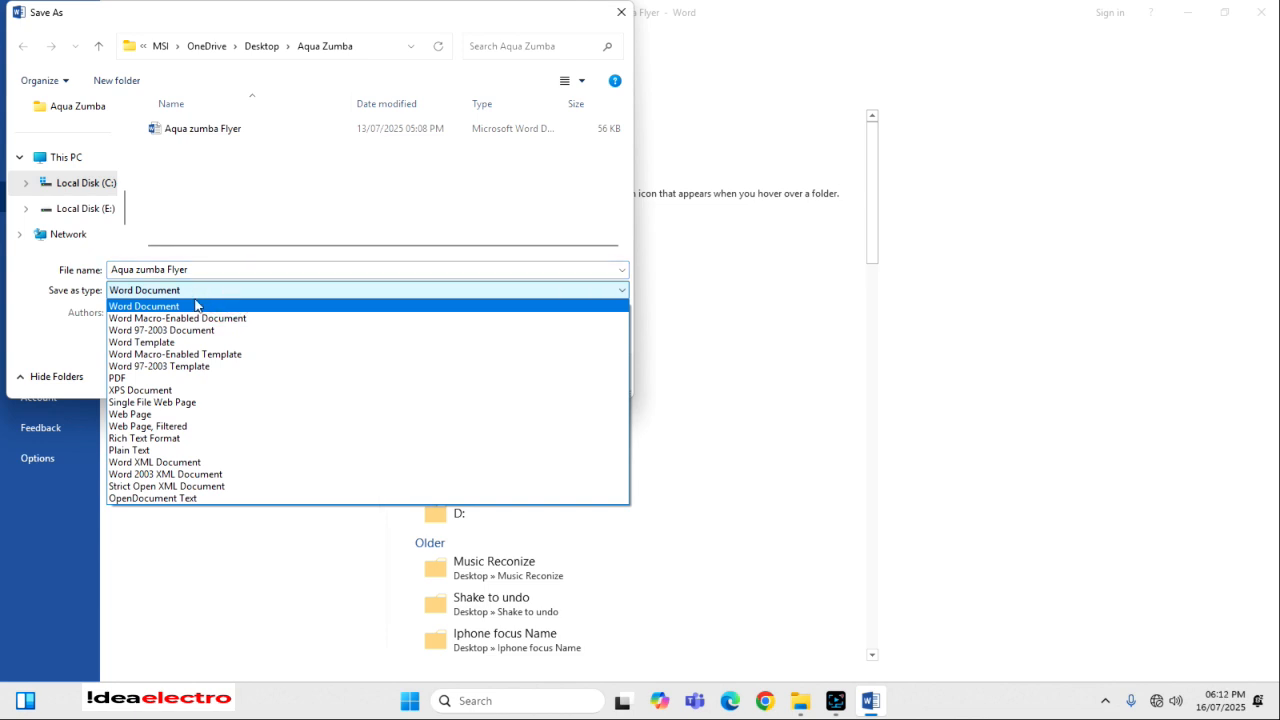
pyautogui.click(186, 306)
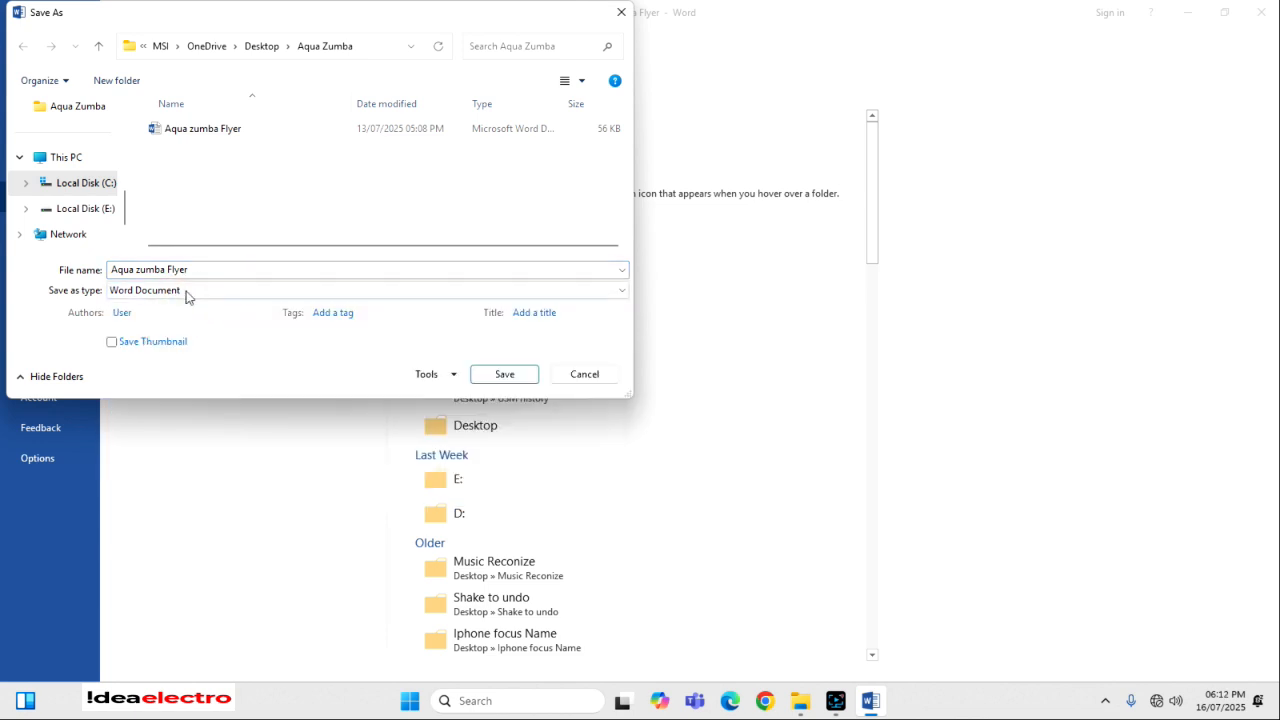
pyautogui.click(186, 290)
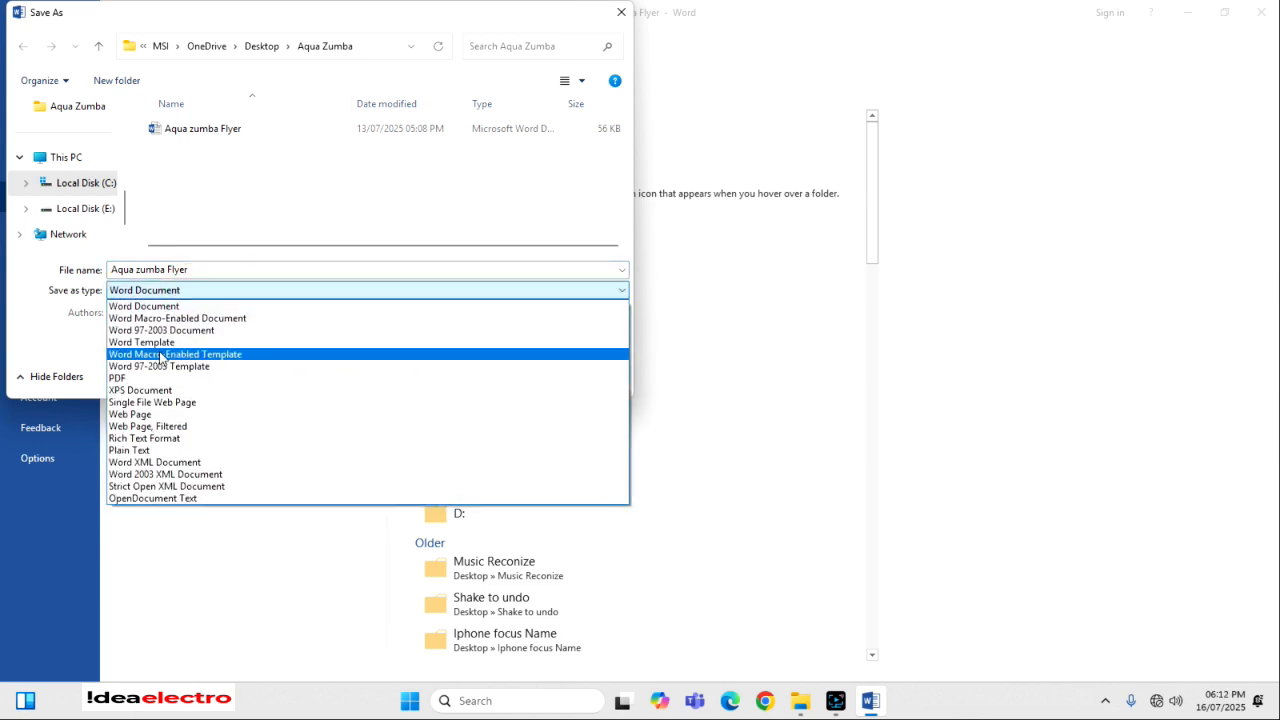
pyautogui.click(134, 381)
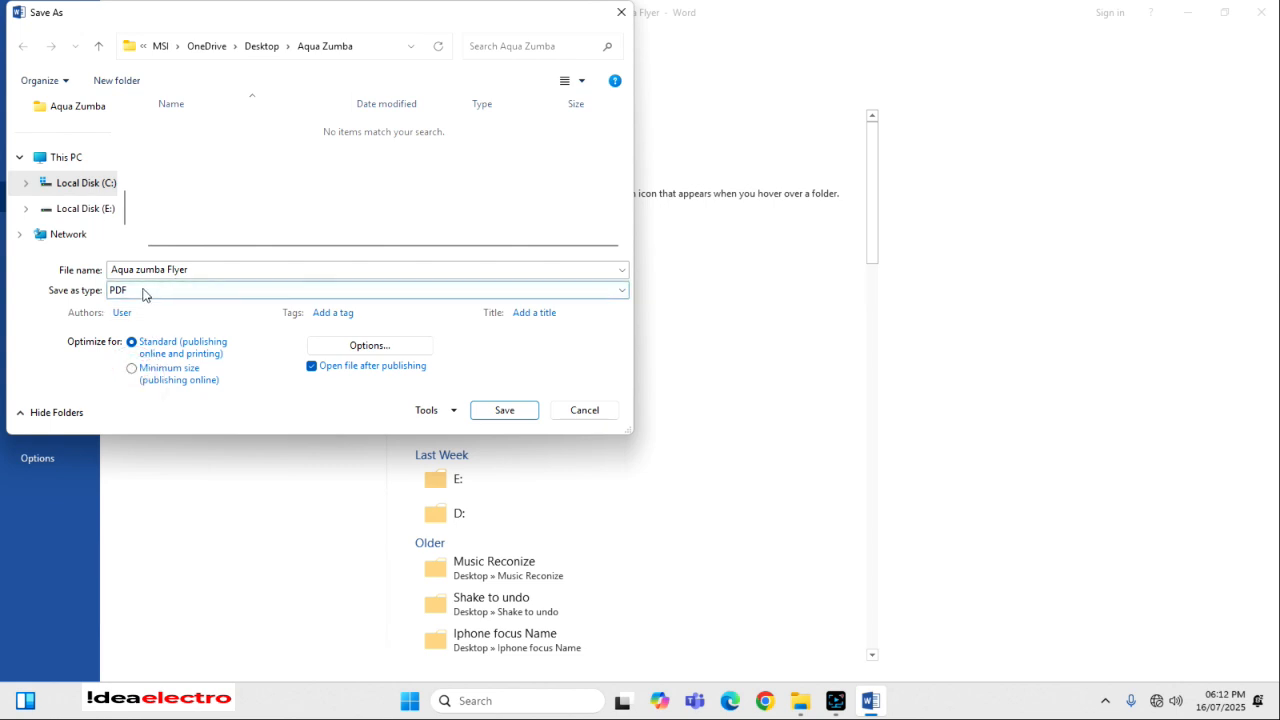
# - Save the flyer as a Web Page named Aqua zumba Flyer in the Aqua Zumba folder
pyautogui.click(177, 293)
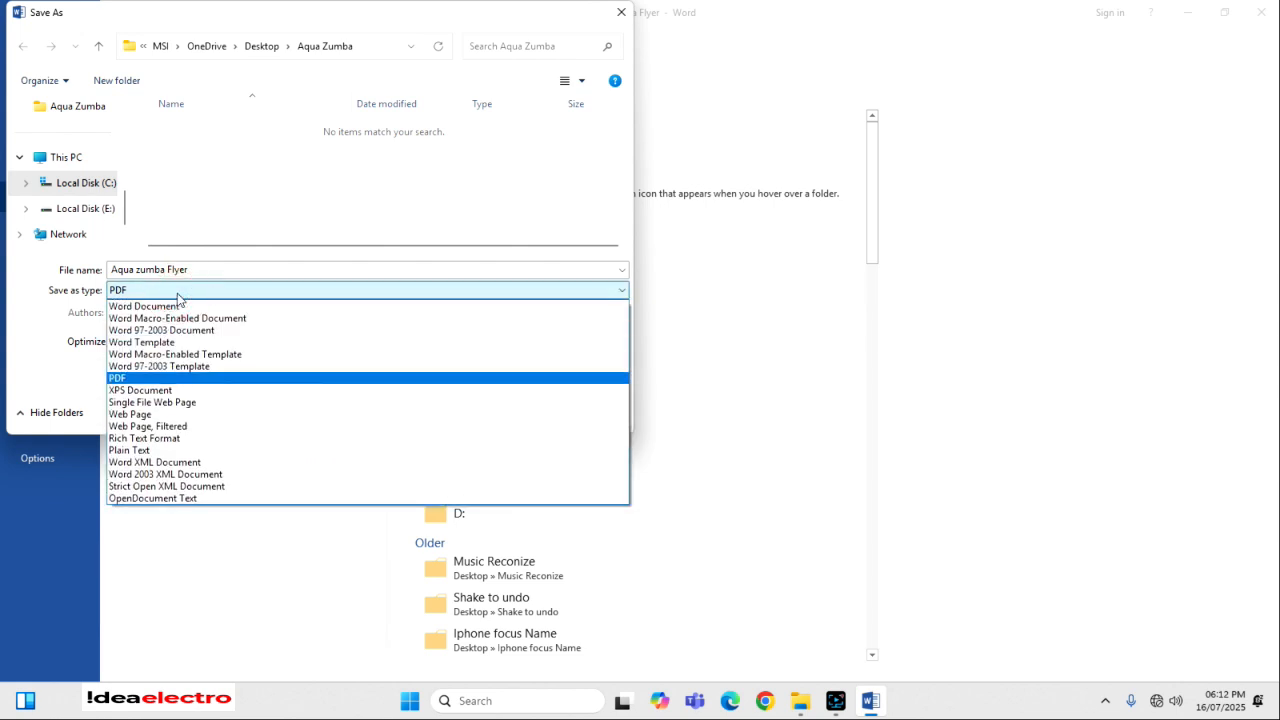
pyautogui.click(130, 414)
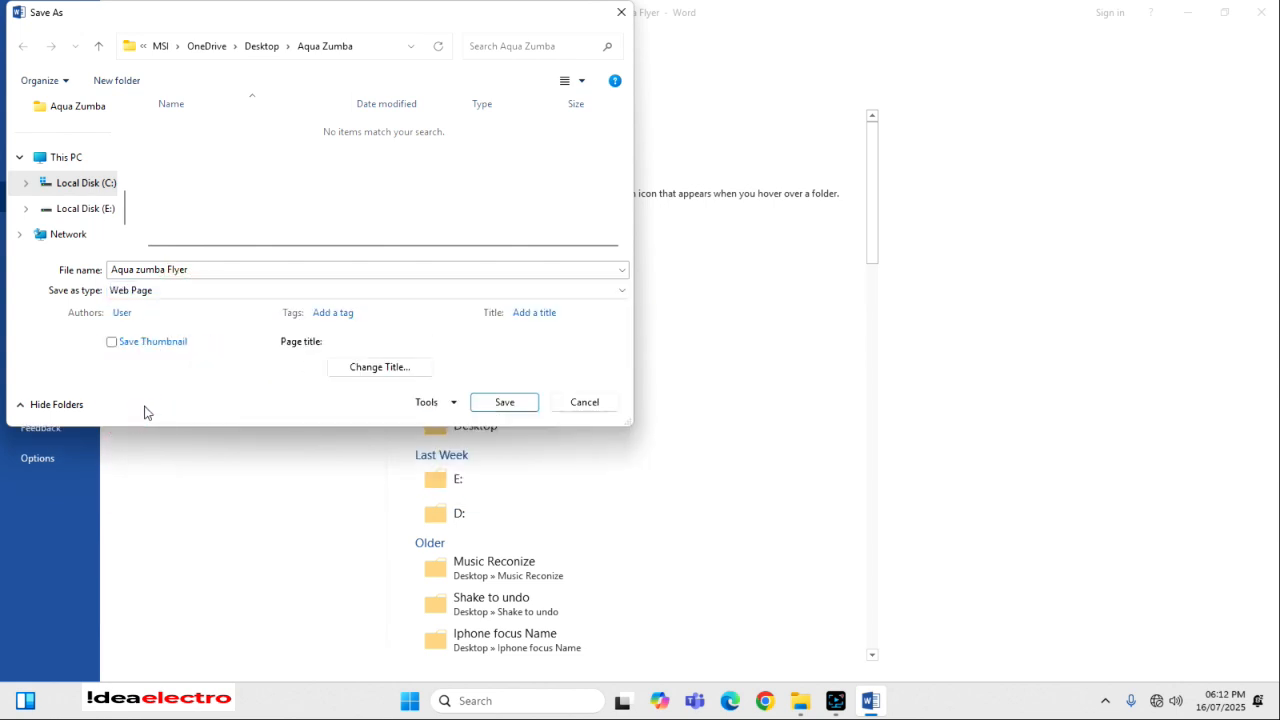
pyautogui.click(495, 405)
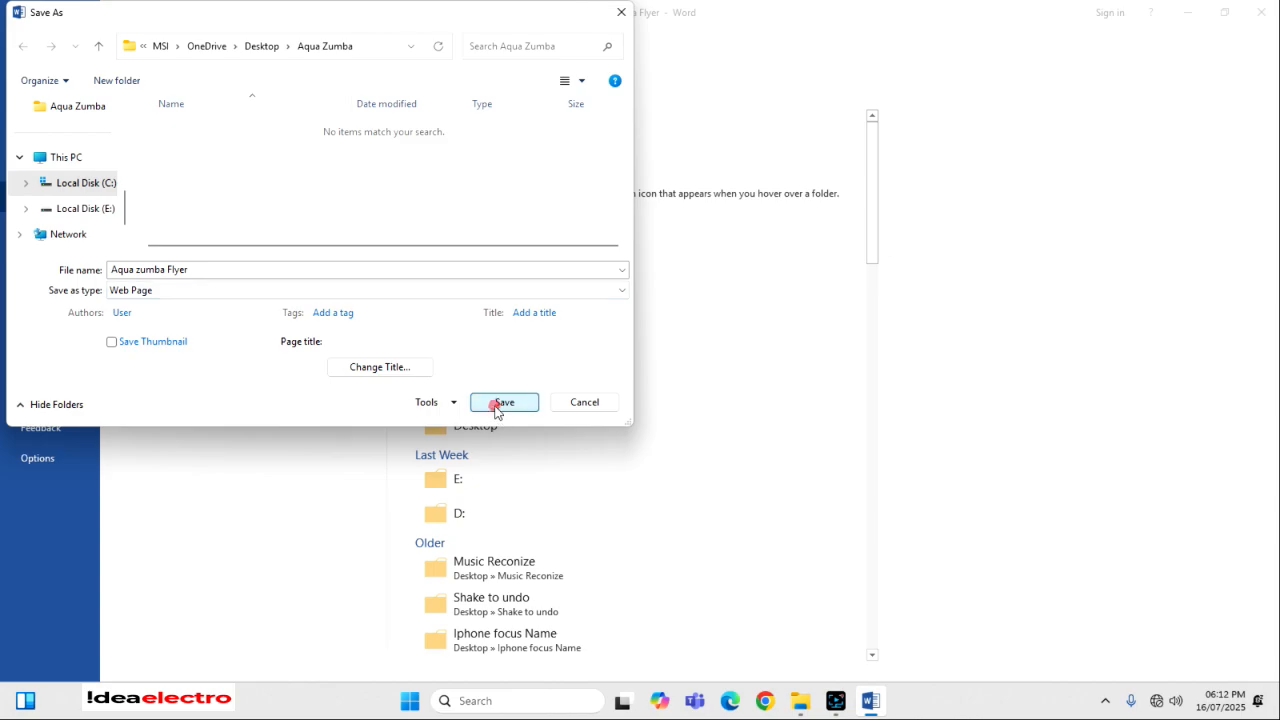